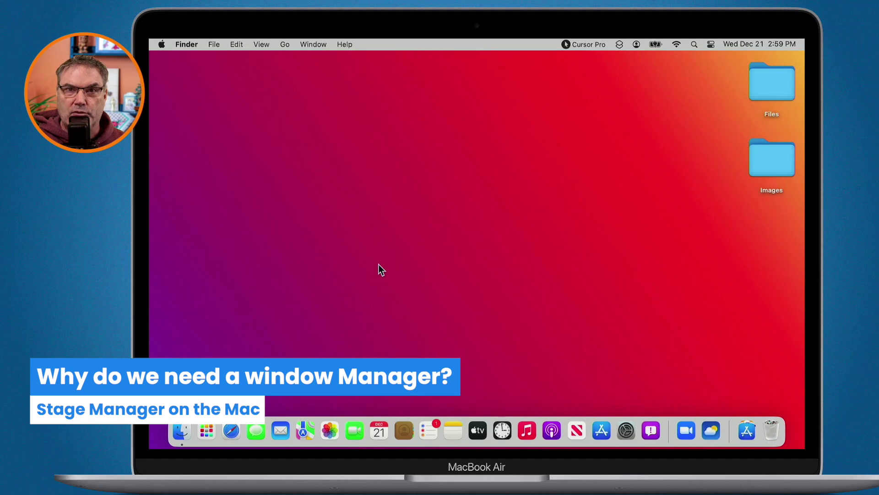
Open the Emergency SOS, Apple, and FaceTime grid layout pages from Safari's Reading List in separate new windows
left_click(231, 433)
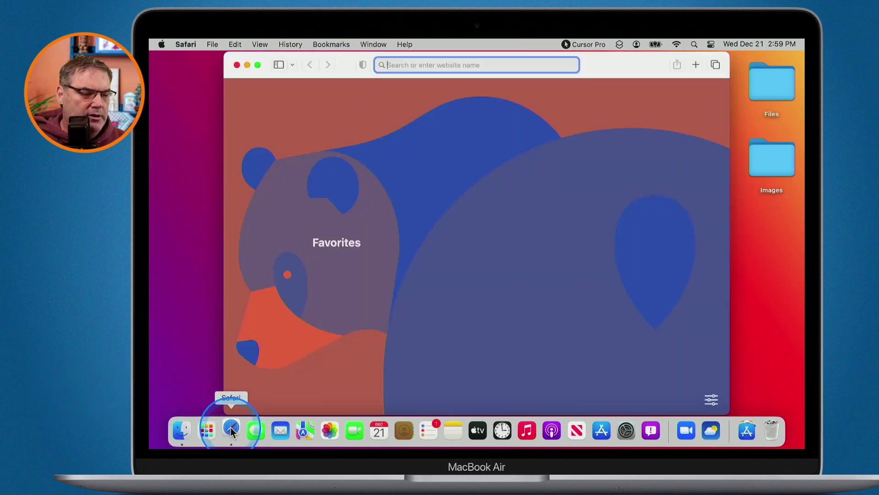
left_click(362, 149)
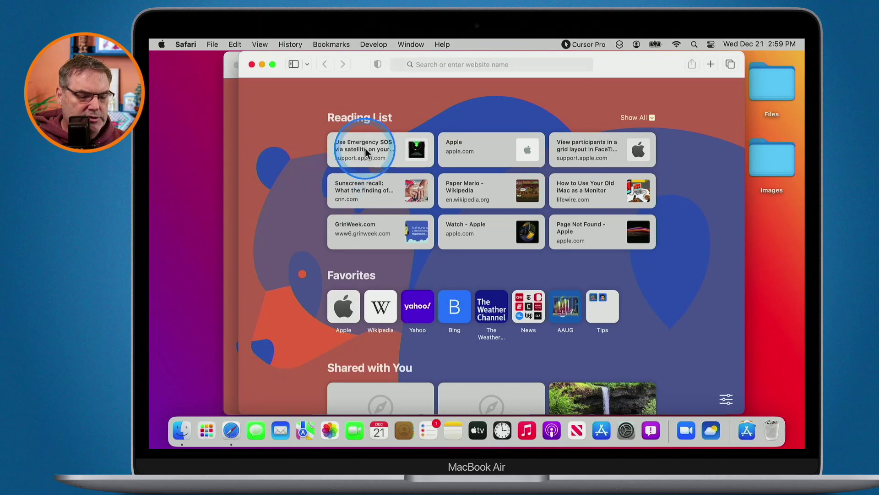
key("super+n")
left_click(484, 151)
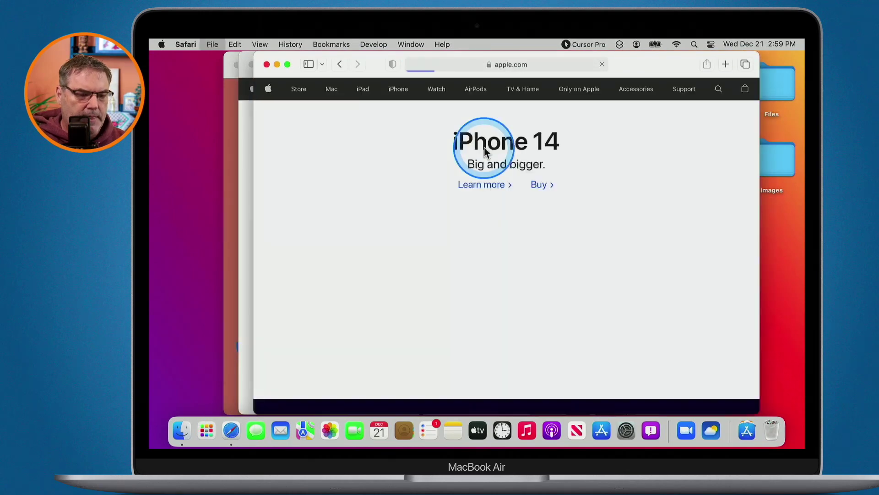
key("super+n")
left_click(600, 157)
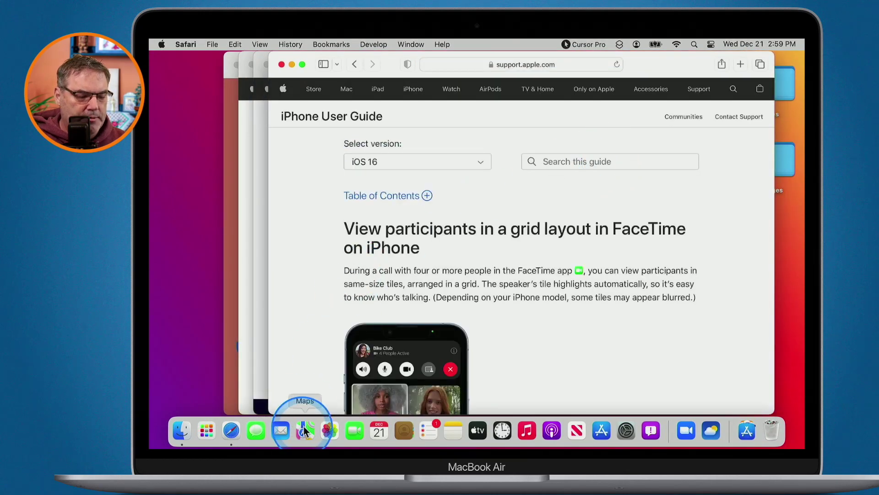
Open Maps, Calendar, Reminders and Notes alongside the Safari windows
left_click(305, 425)
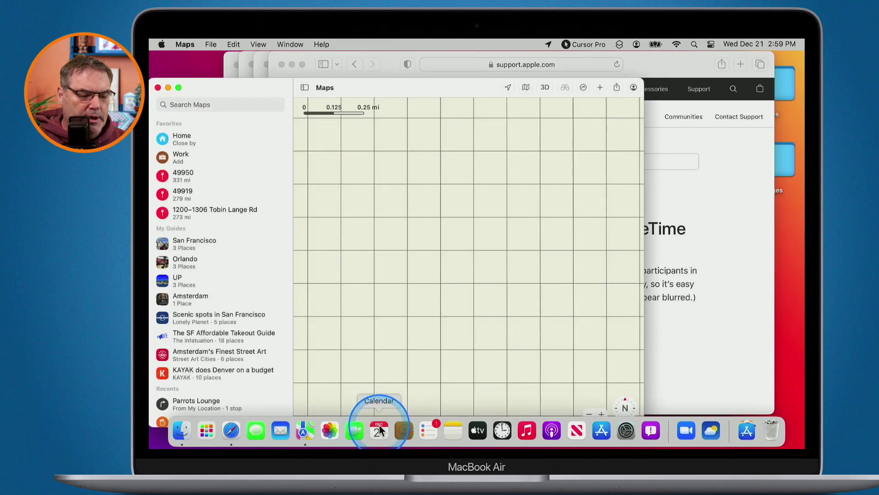
left_click(379, 432)
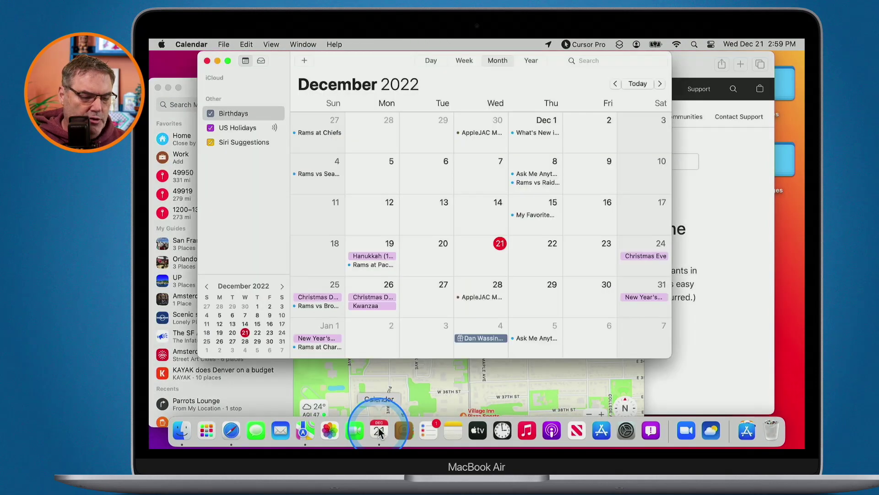
left_click(431, 428)
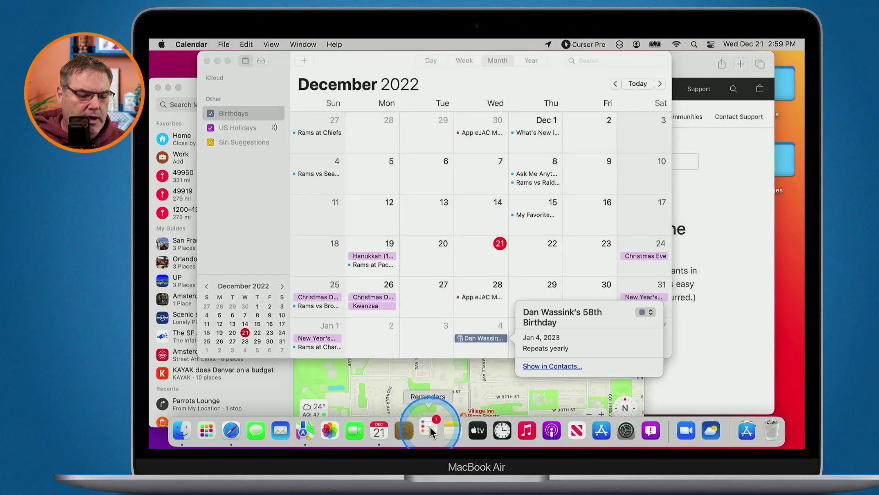
left_click(454, 433)
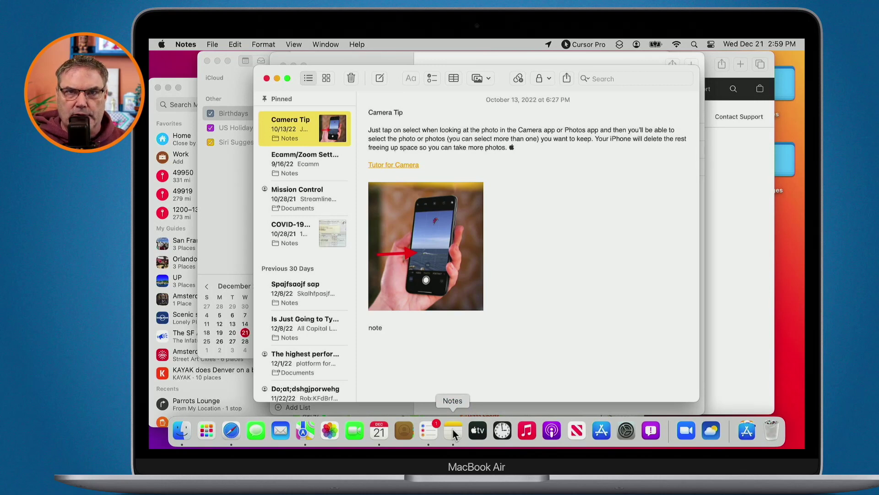
Switch to Calendar, return to Safari, and bring its Apple and Emergency SOS windows forward in turn
left_click(224, 163)
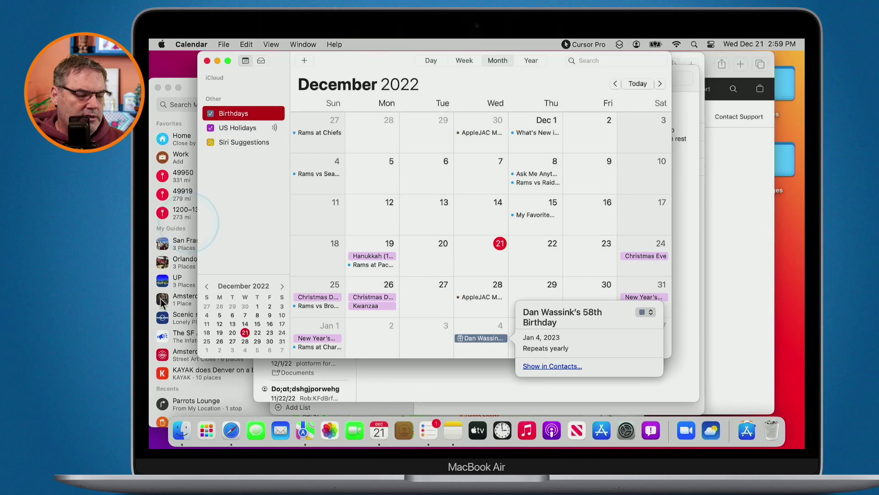
left_click(232, 432)
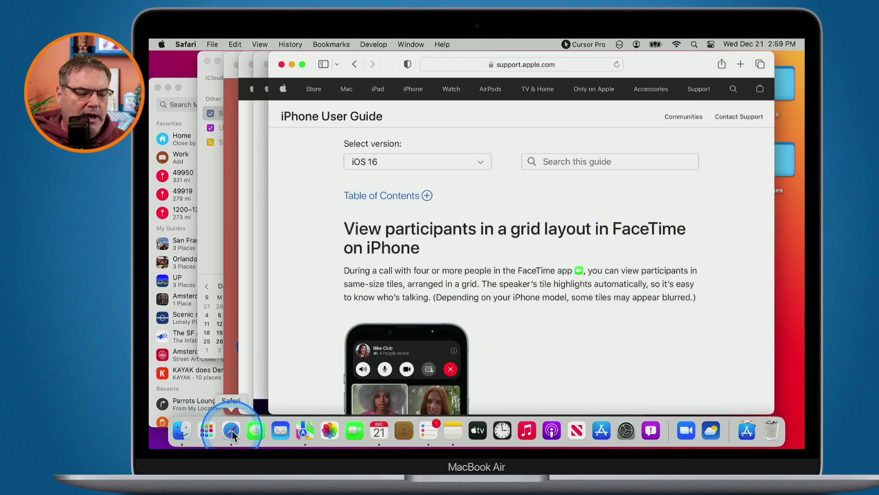
left_click(263, 212)
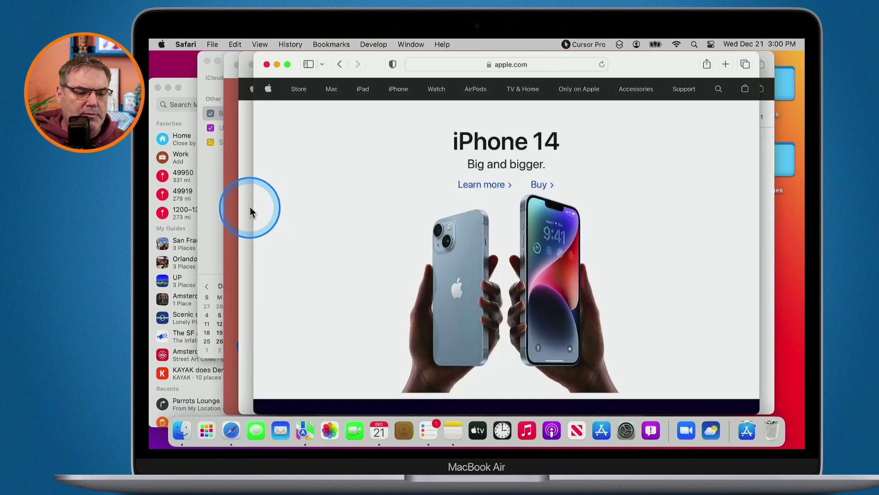
left_click(245, 207)
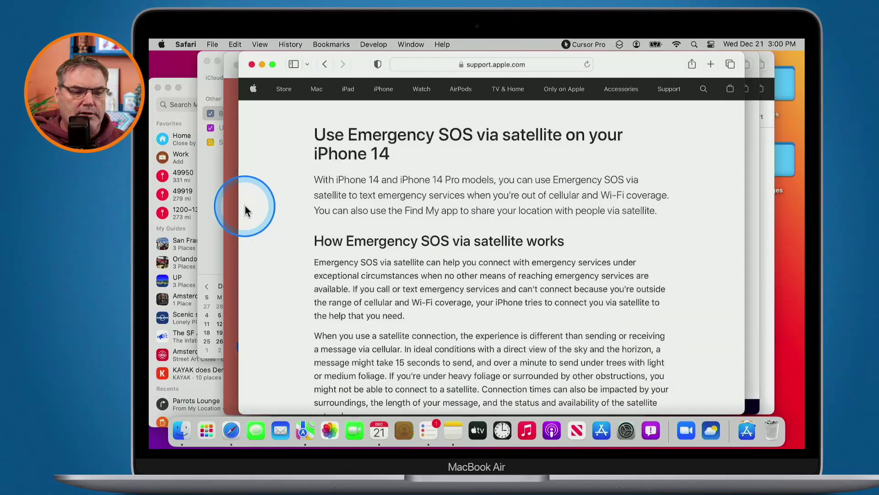
Review Safari's list of open windows, then use Mission Control to bring its Start Page window to the front
left_click(412, 44)
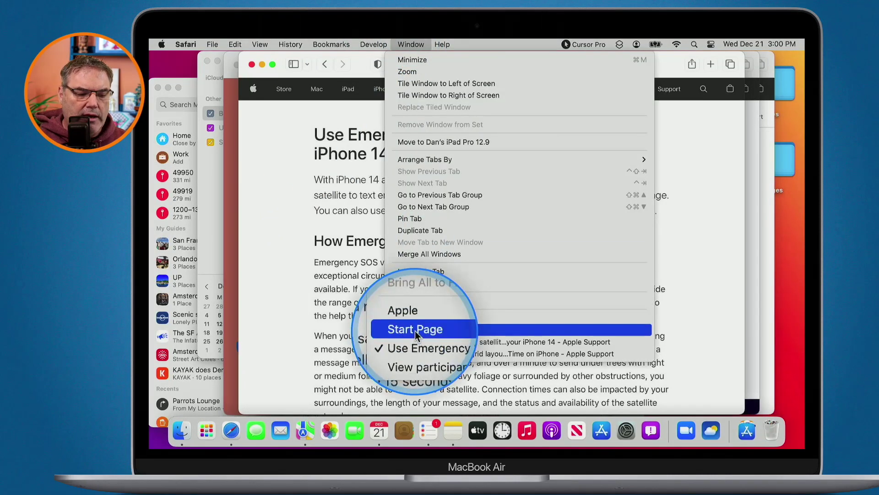
left_click(325, 292)
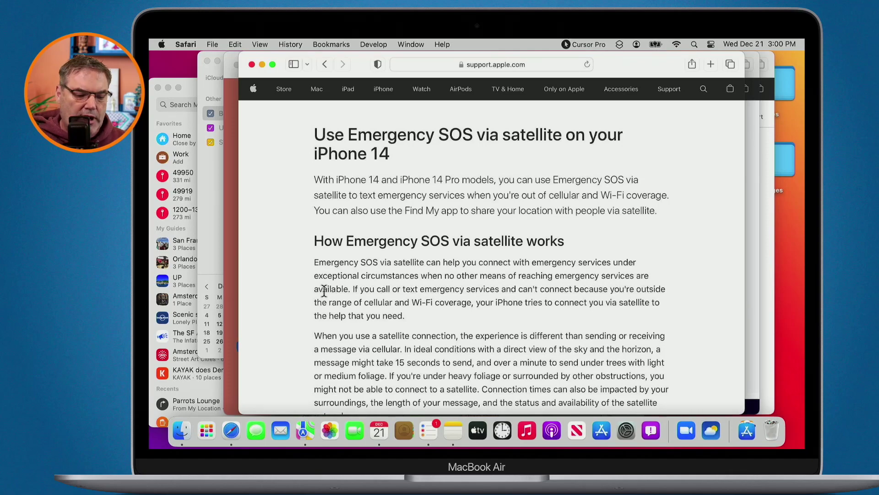
key("ctrl+Up")
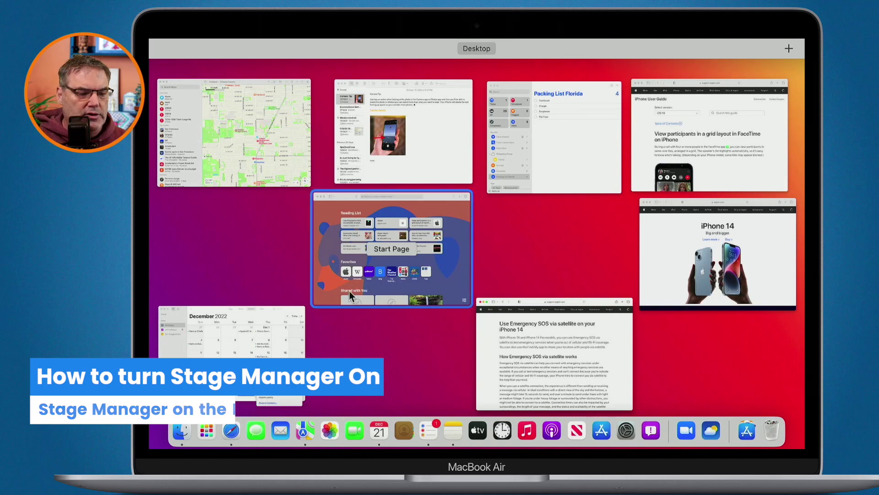
left_click(325, 296)
Turn on Stage Manager from Control Center and return to the Safari Start Page window
left_click(727, 68)
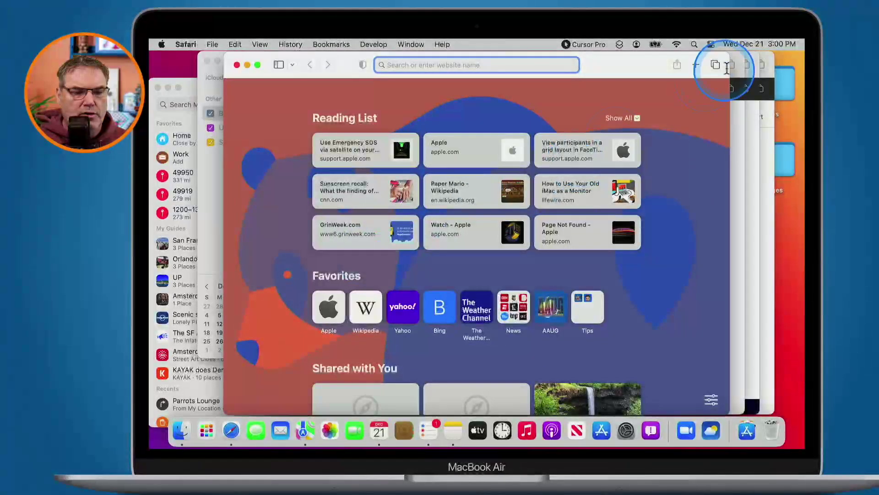
left_click(712, 45)
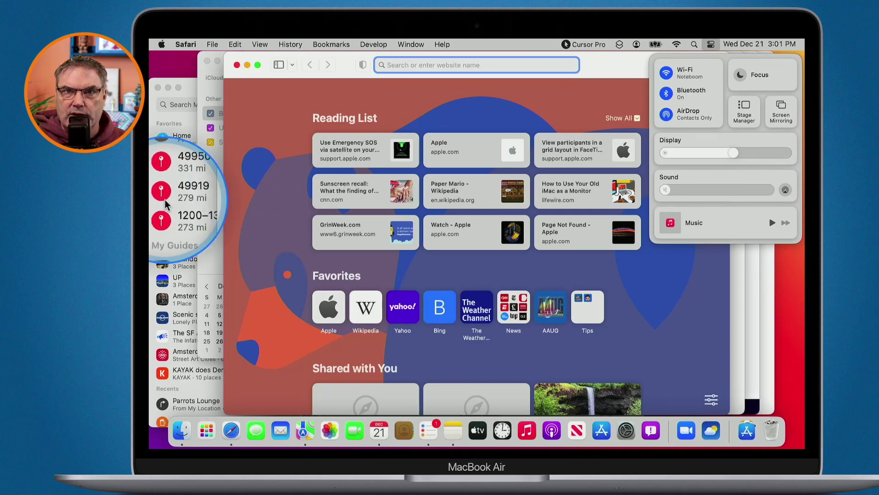
left_click(745, 112)
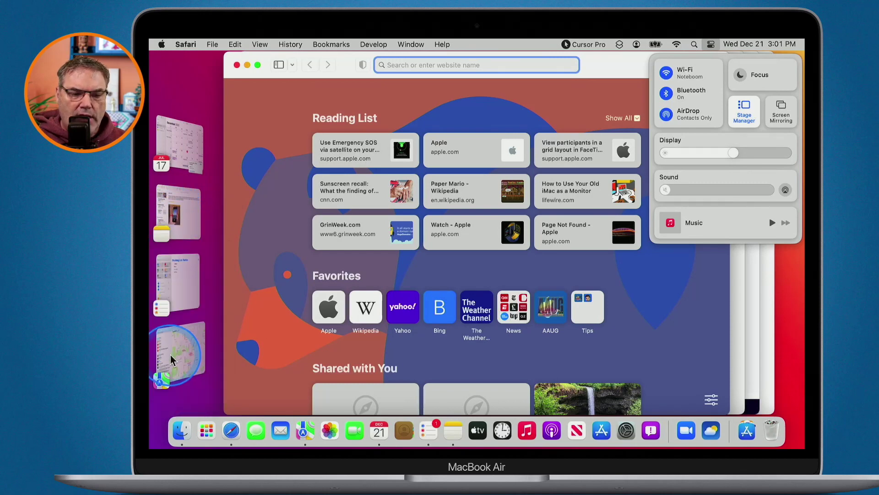
left_click(295, 238)
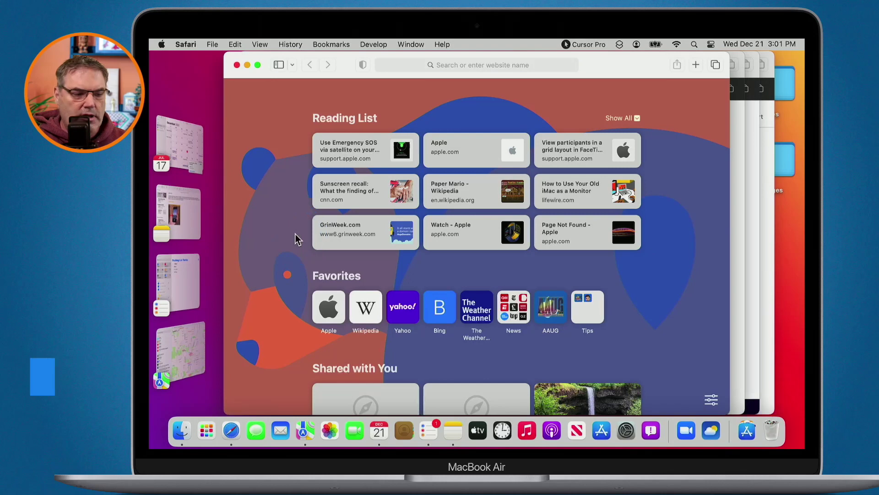
Use the Stage Manager thumbnails to switch to Calendar, Notes, and back to Safari
left_click(173, 141)
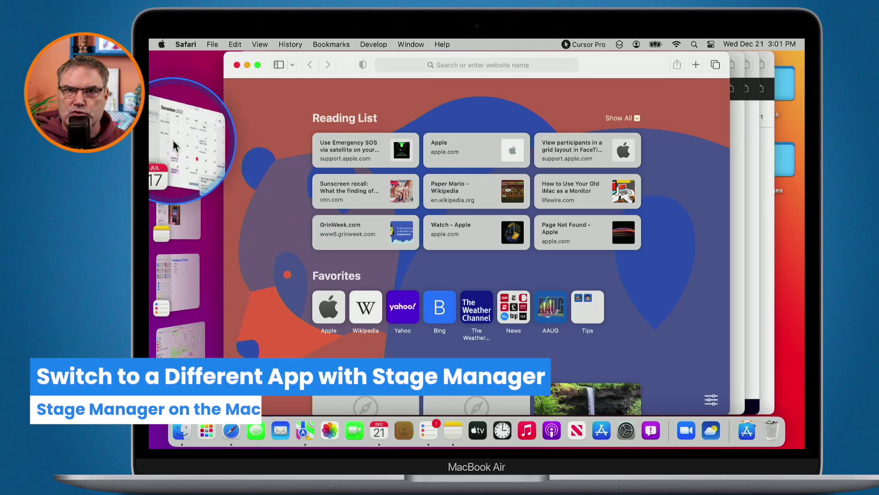
left_click(173, 141)
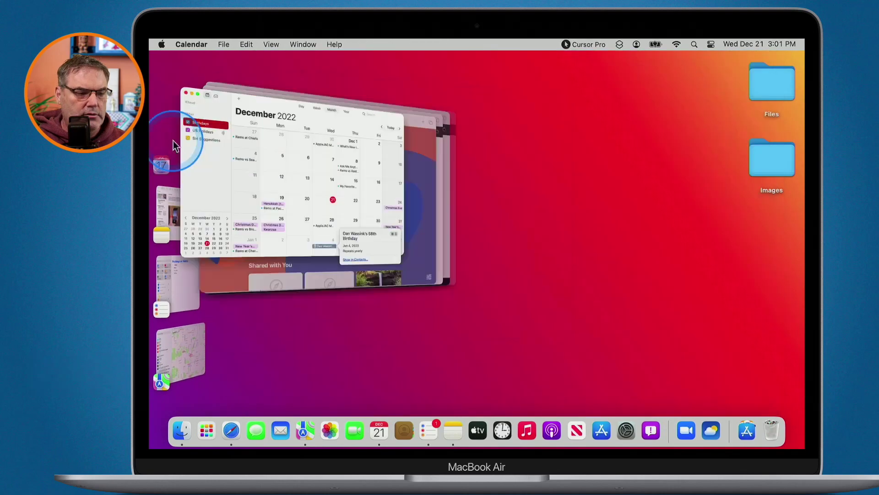
left_click(173, 219)
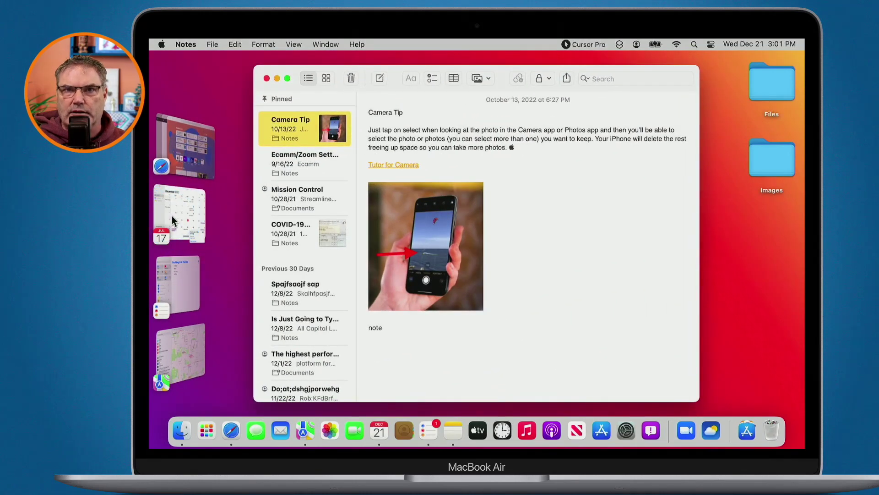
left_click(188, 137)
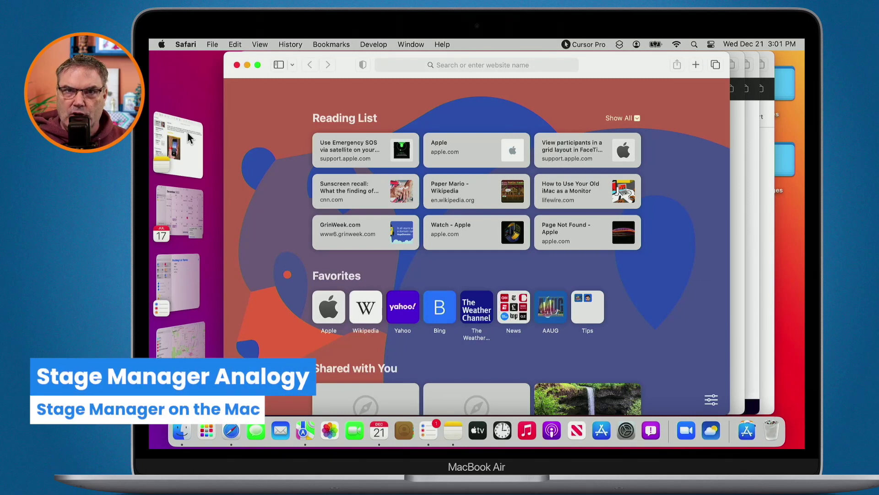
Bring Calendar onto the stage in place of Safari, then return Safari to the stage
left_click(154, 139)
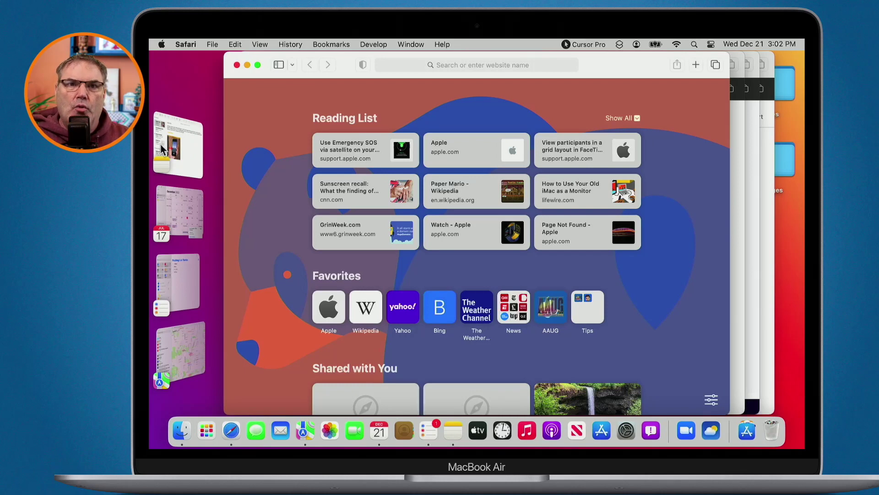
left_click(173, 214)
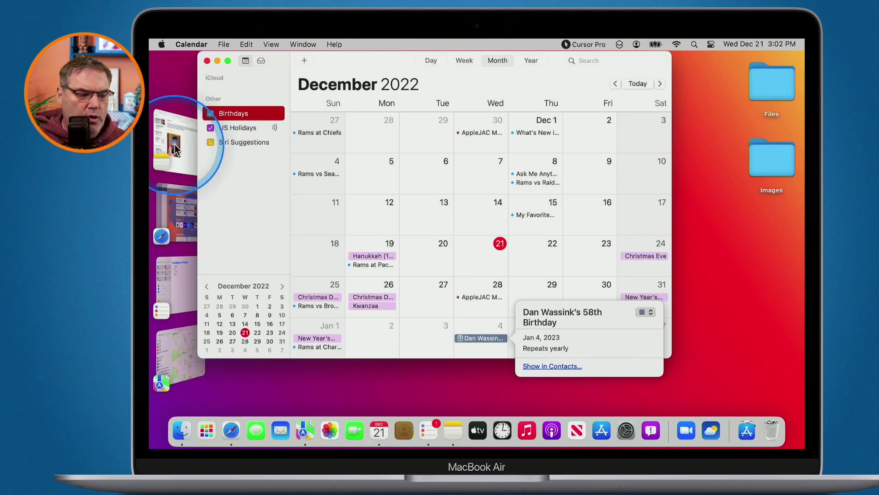
left_click(169, 224)
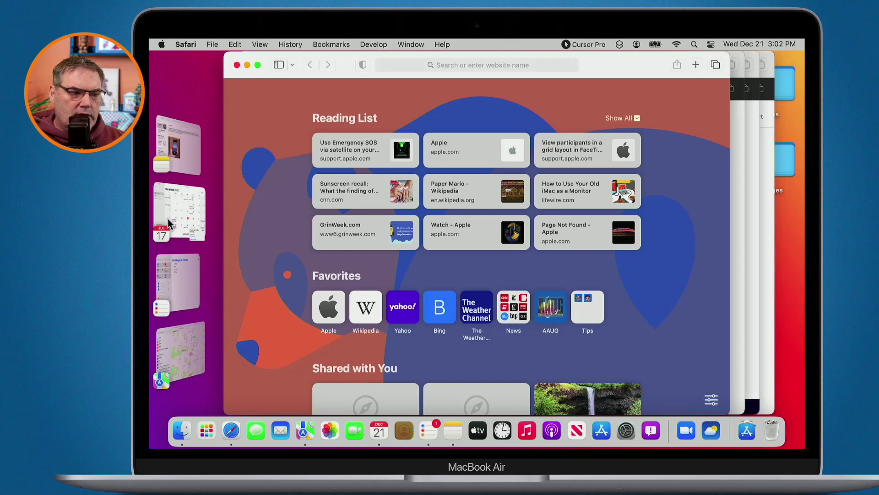
Group Notes with Safari on the stage, then switch to Calendar and back to the Safari and Notes group
left_click(178, 151)
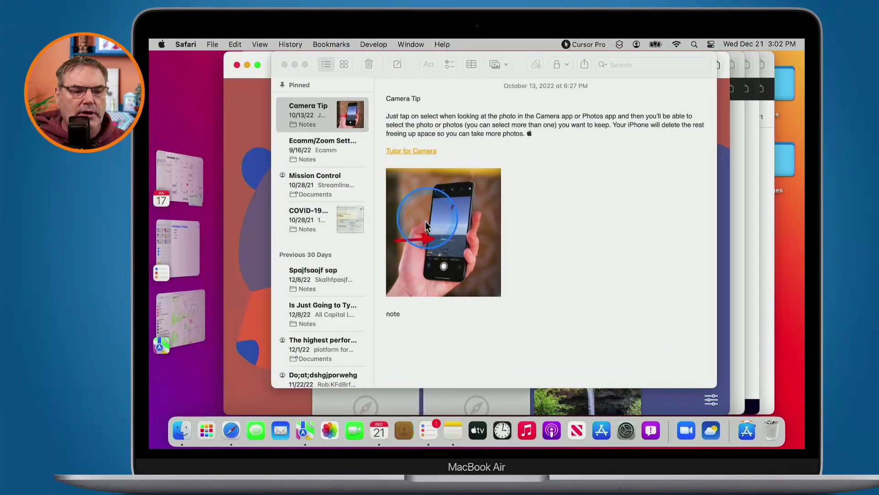
mouse_move(513, 275)
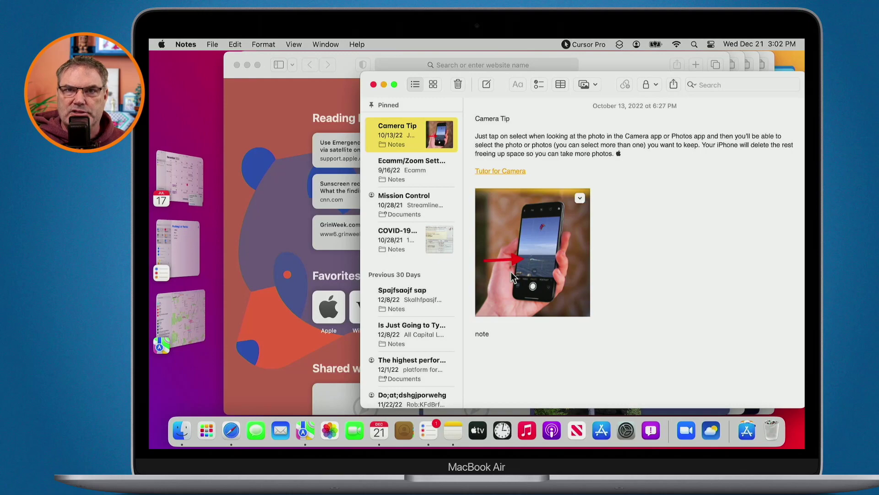
left_click(169, 181)
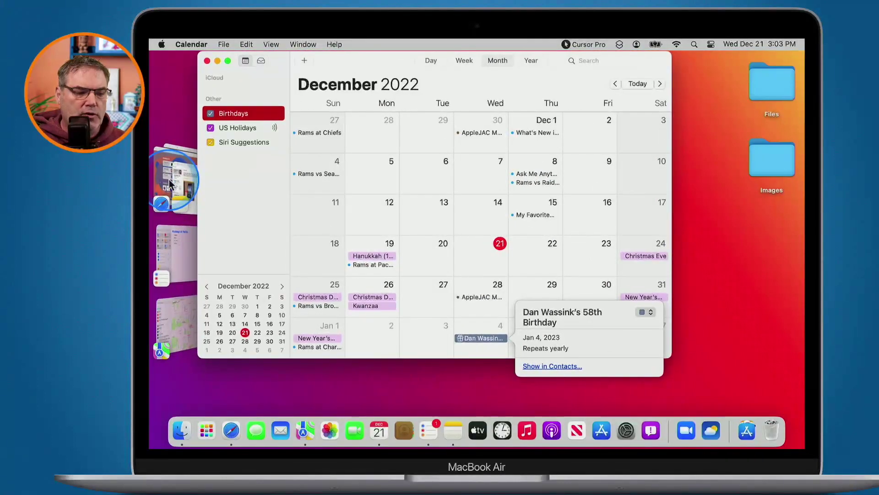
left_click(170, 203)
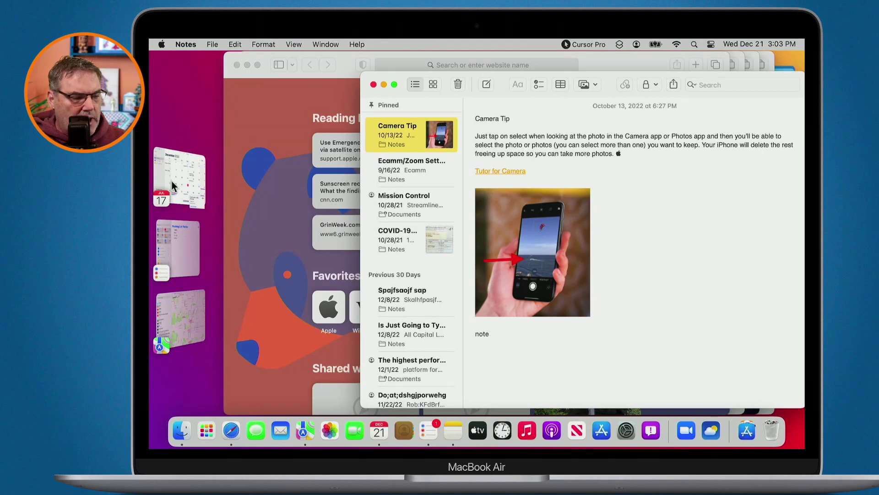
Add Reminders to the Safari and Notes group and bring the Notes window to the front
left_click(172, 249)
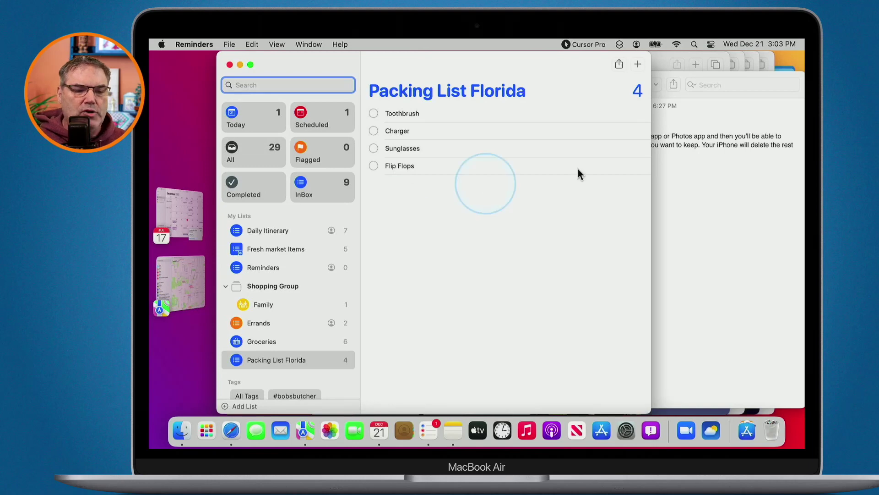
left_click(711, 243)
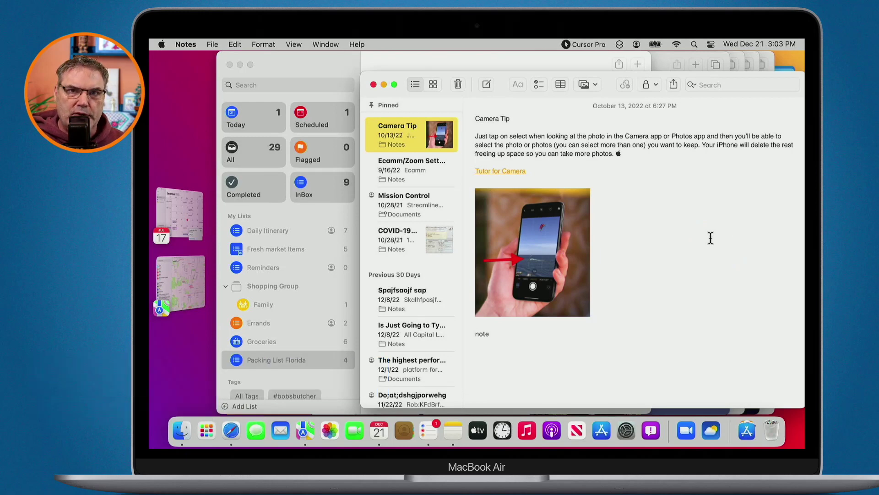
Remove Notes from the stage group, then switch to Notes alone and back to the Safari and Reminders group
left_click_drag(500, 87, 151, 115)
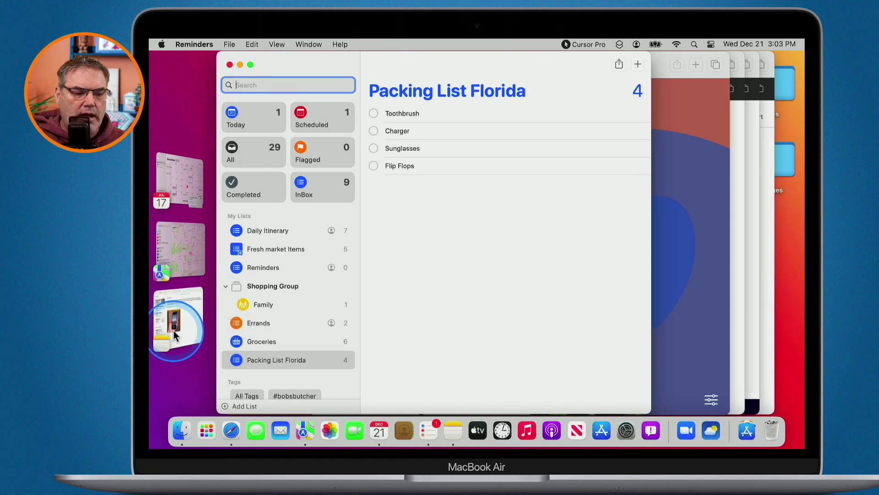
left_click(174, 334)
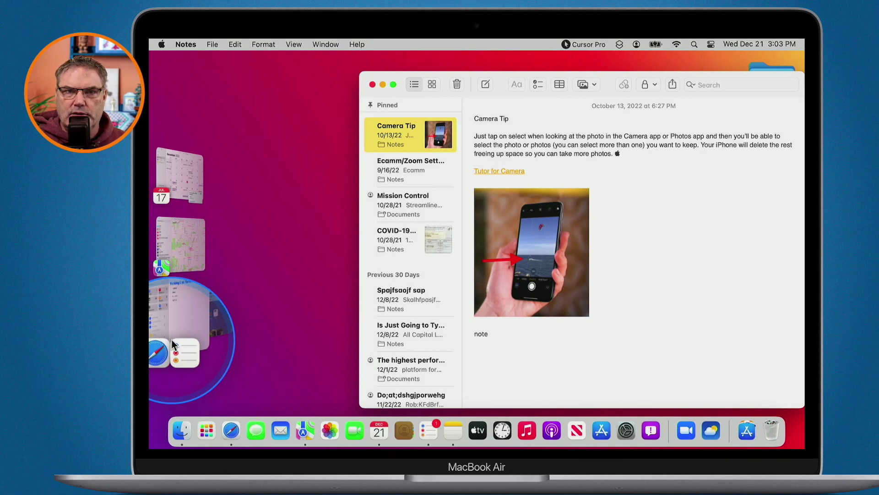
left_click(175, 344)
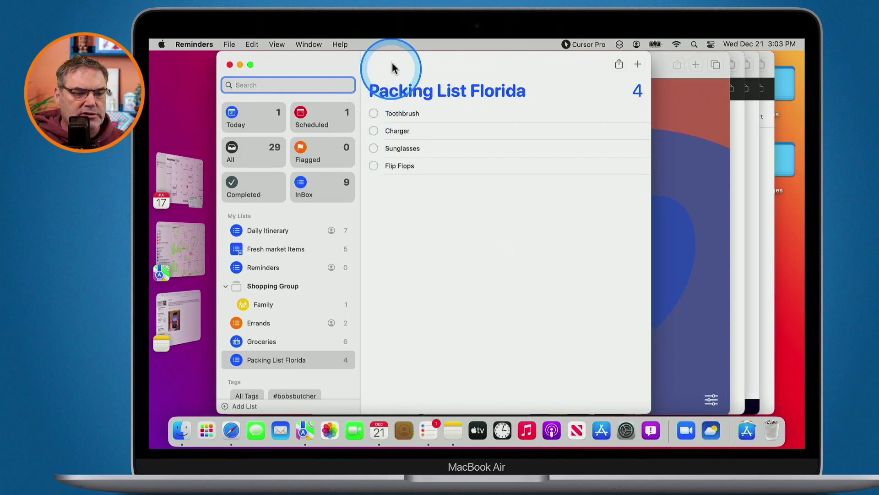
Move Reminders and the start-page Safari window off the stage, and switch between the separated Safari window and the remaining Safari group
left_click_drag(390, 67, 206, 88)
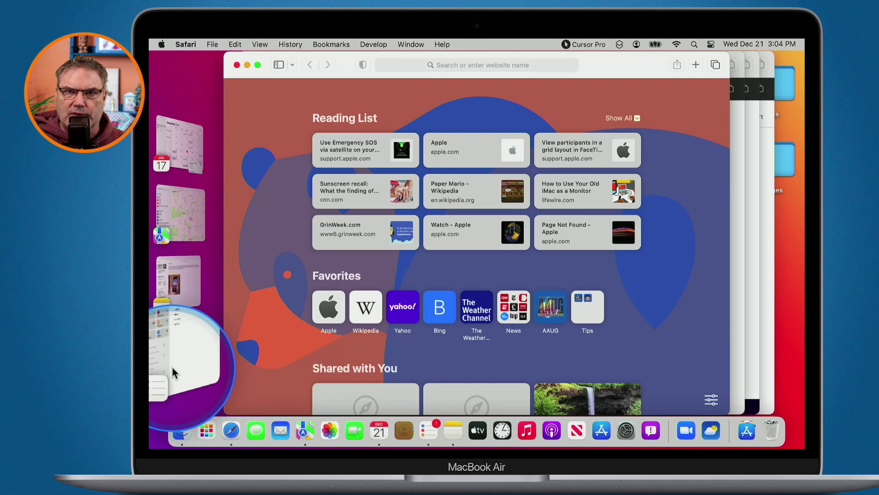
left_click_drag(172, 368, 172, 368)
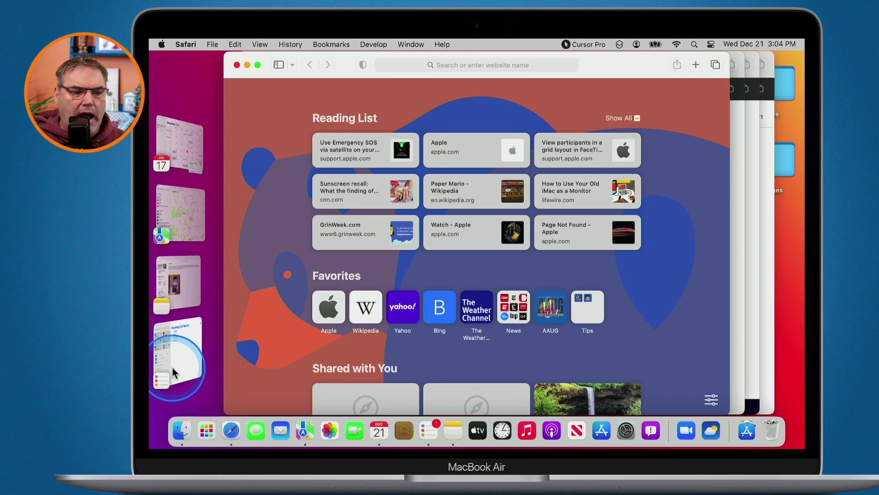
left_click(345, 67)
left_click_drag(345, 67, 156, 87)
left_click(182, 288)
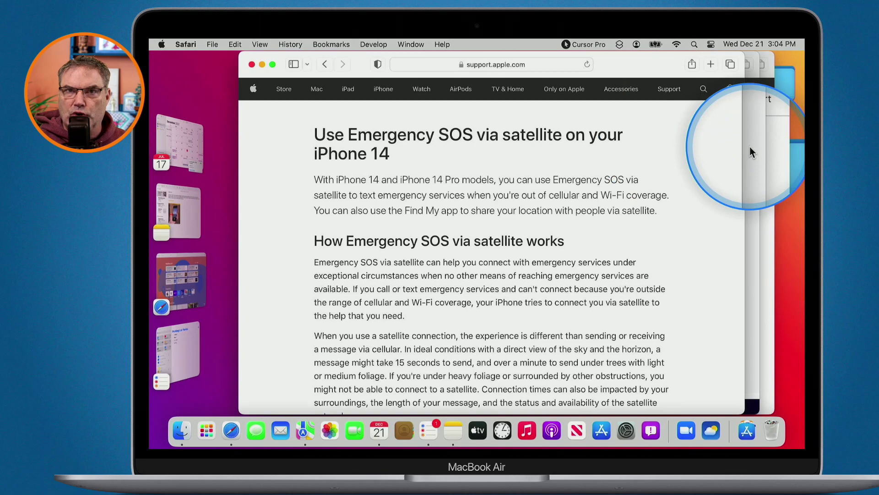
left_click(170, 276)
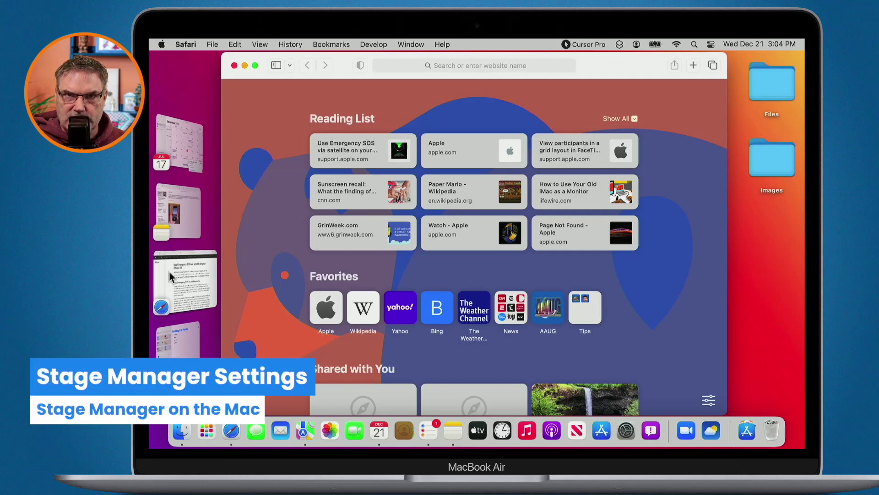
Open the Stage Manager section of the Desktop & Dock system settings and view the Stage Manager control in Control Center
left_click(162, 45)
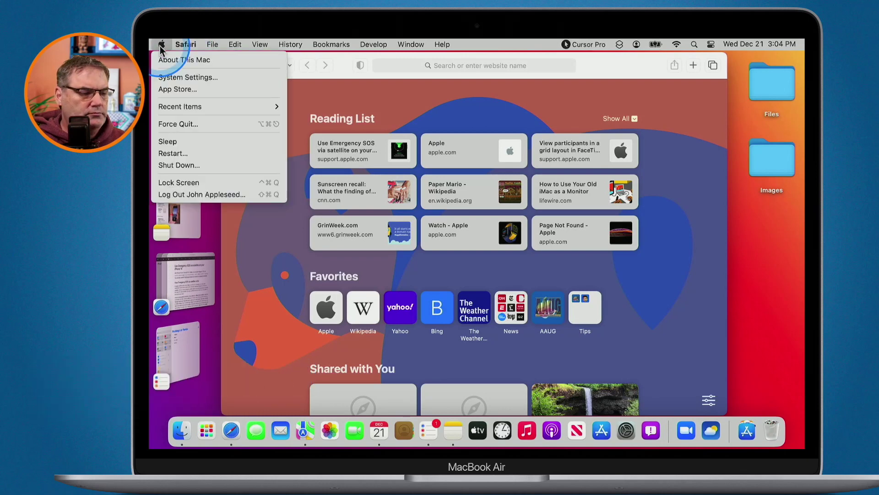
left_click(178, 78)
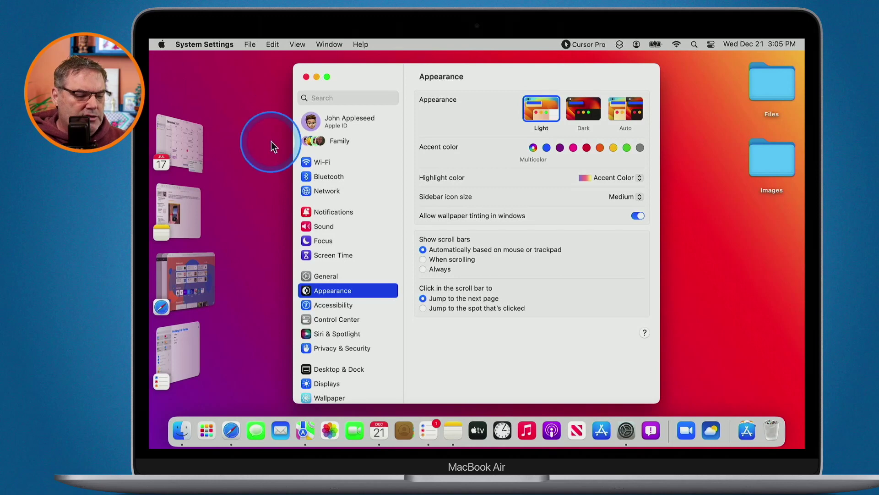
scroll(351, 235, "down", 1)
scroll(351, 234, "down", 2)
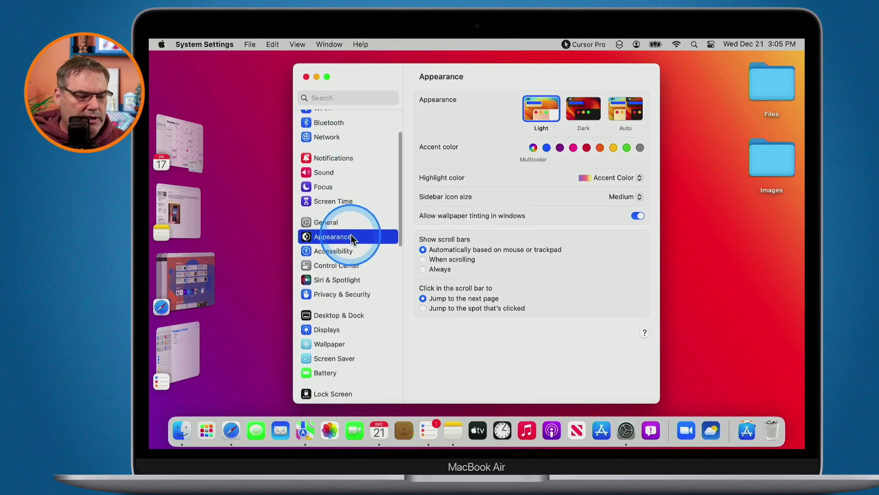
left_click(334, 316)
scroll(525, 277, "down", 4)
scroll(524, 276, "down", 3)
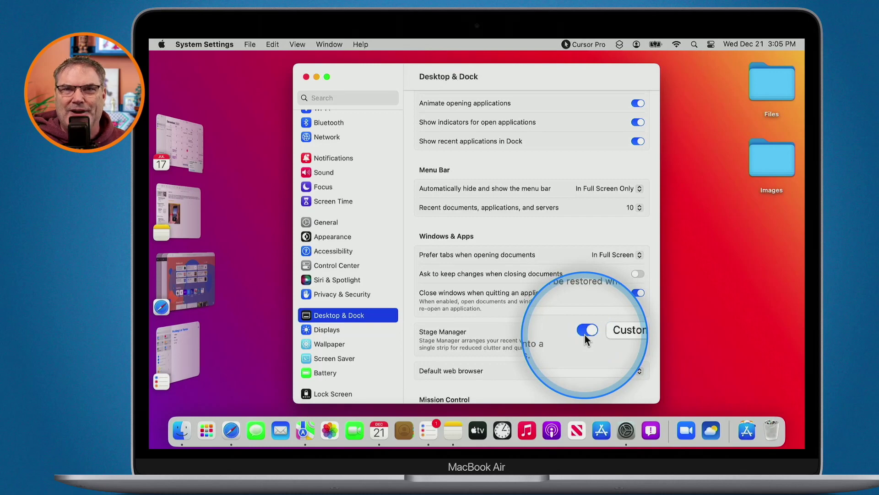
left_click(711, 44)
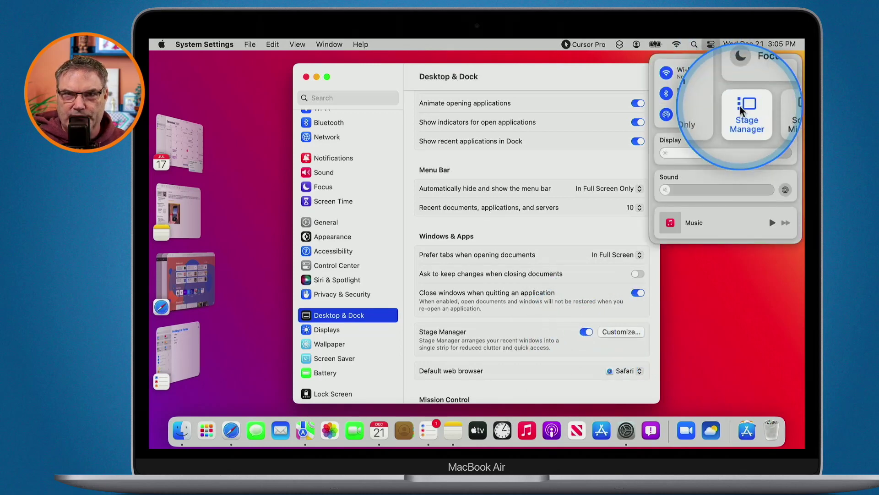
left_click(590, 334)
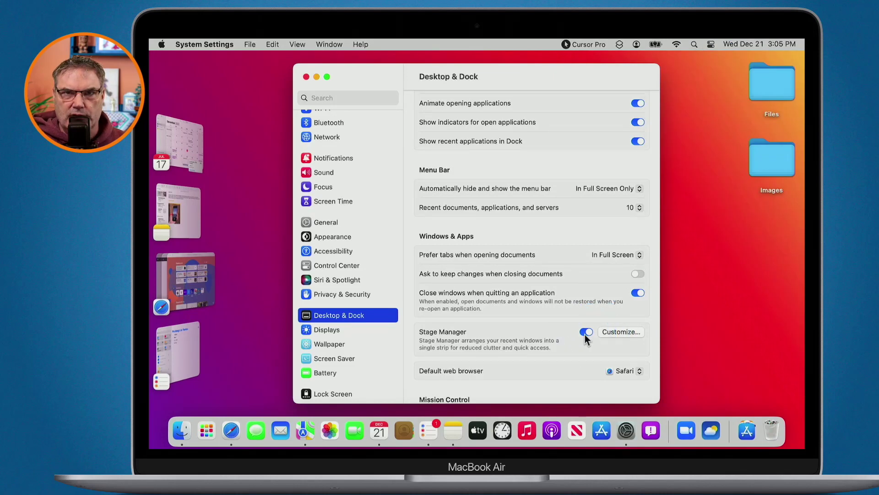
Turn off Recent applications and Desktop items in the Stage Manager customization options
left_click(618, 335)
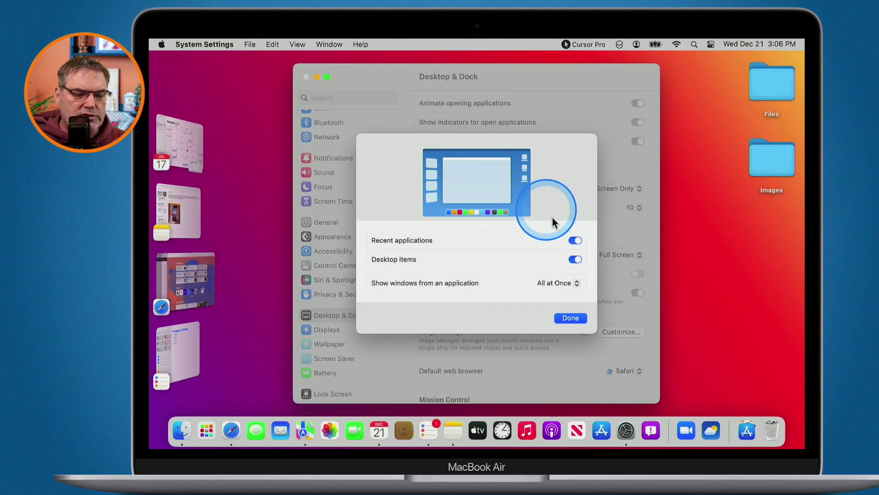
left_click(576, 241)
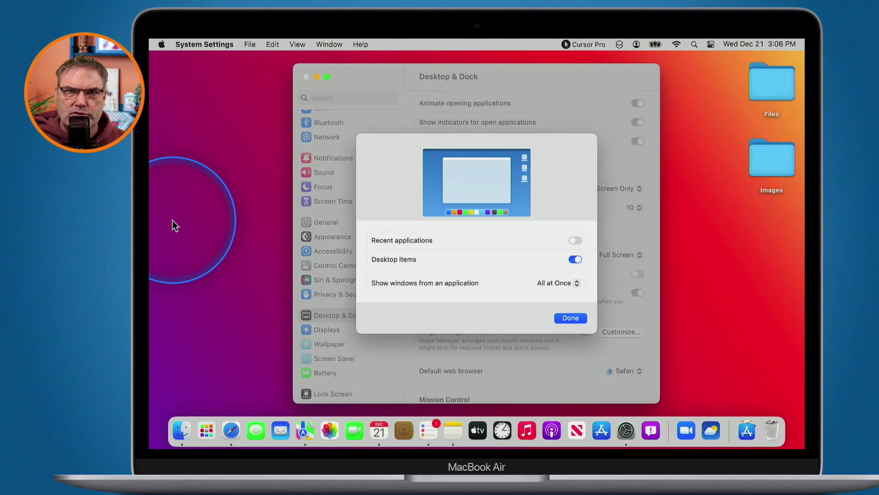
mouse_move(150, 221)
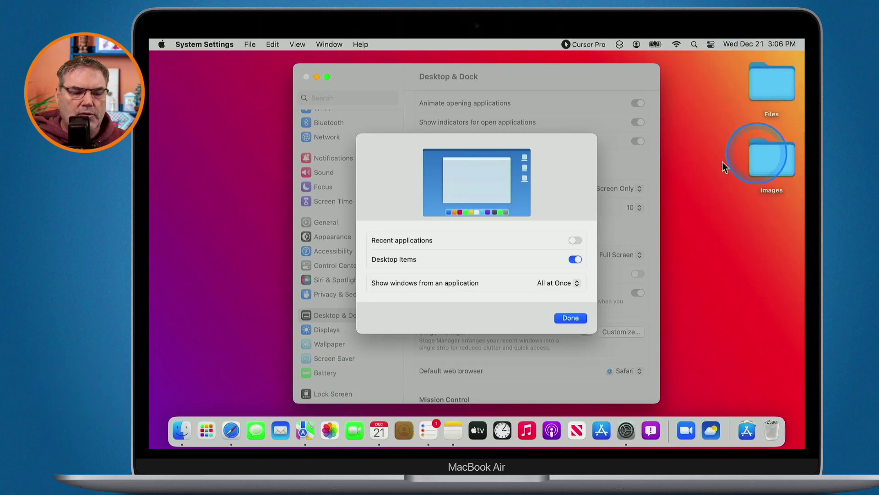
left_click(575, 260)
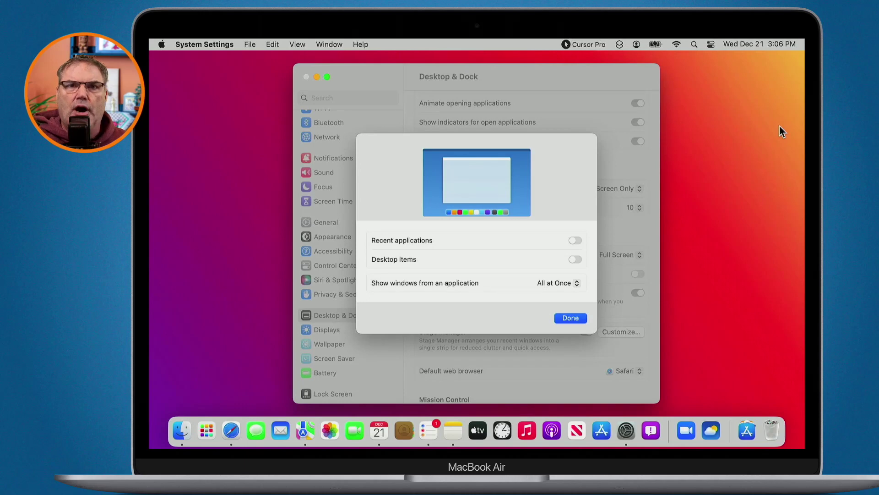
Reveal the hidden desktop items, select the Images folder, and bring System Settings back onto the stage
left_click(726, 248)
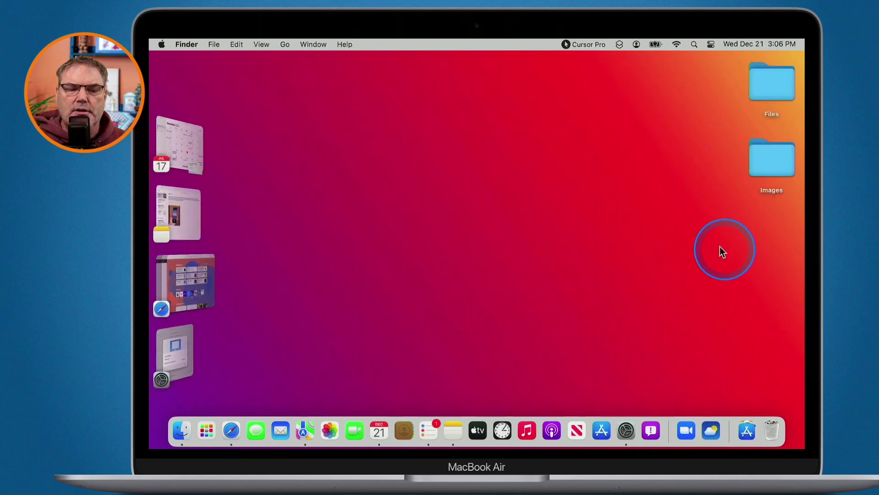
double_click(768, 165)
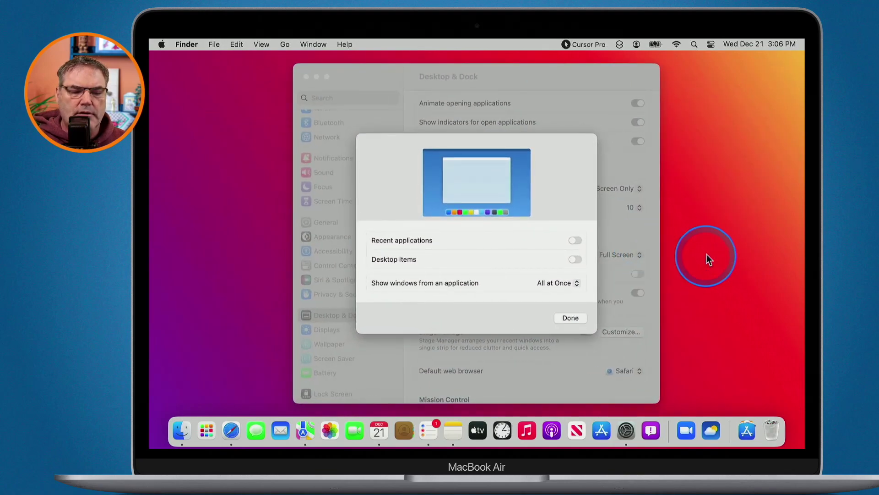
left_click(707, 255)
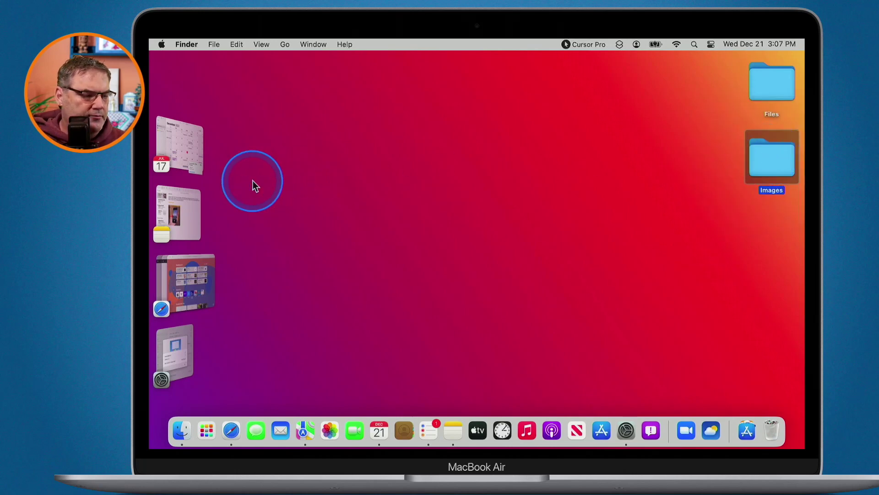
left_click(174, 345)
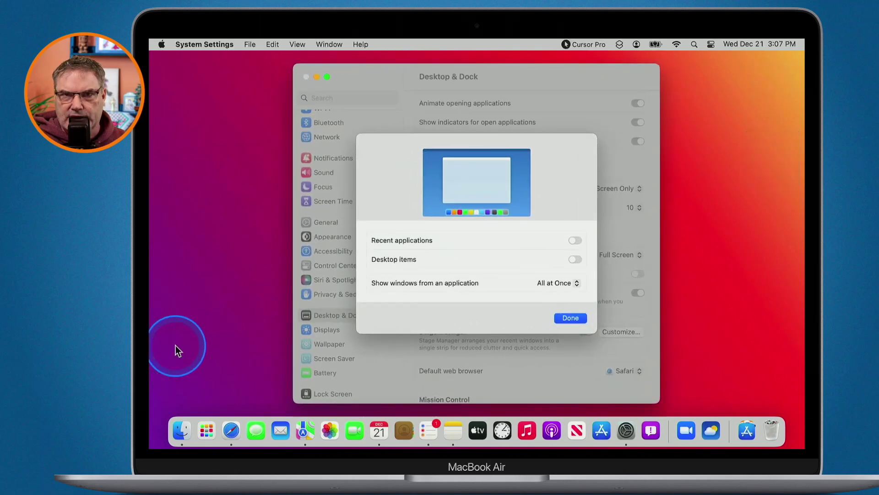
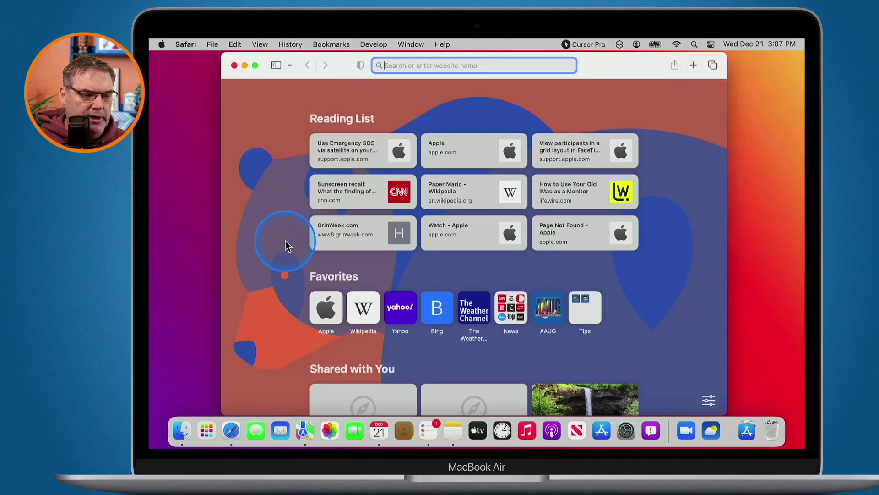
Open three more Safari windows
key("super+n")
key("super+n")
key("super+n")
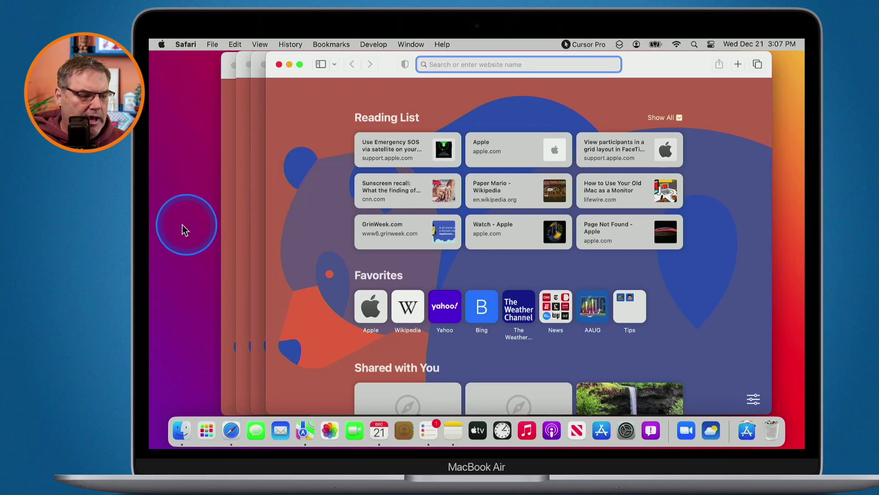
Reveal the hidden recent apps strip, switch to Reminders, and return to the Safari windows
mouse_move(158, 245)
left_click(179, 288)
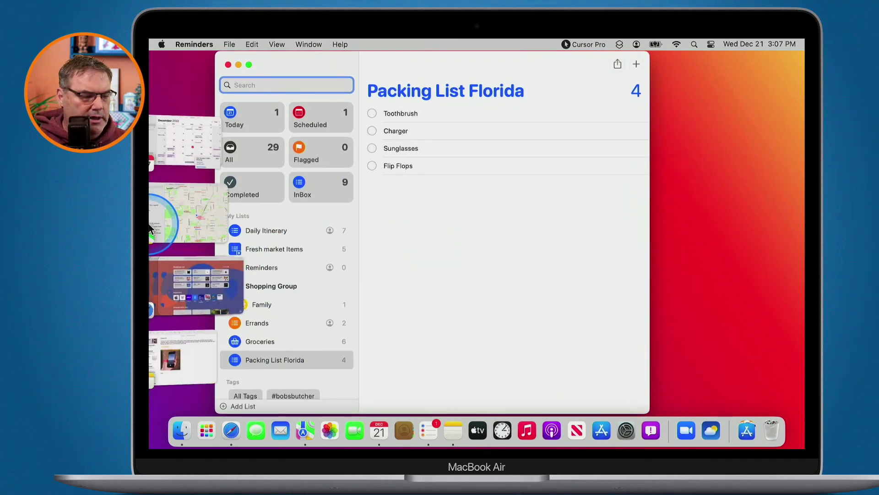
left_click(182, 282)
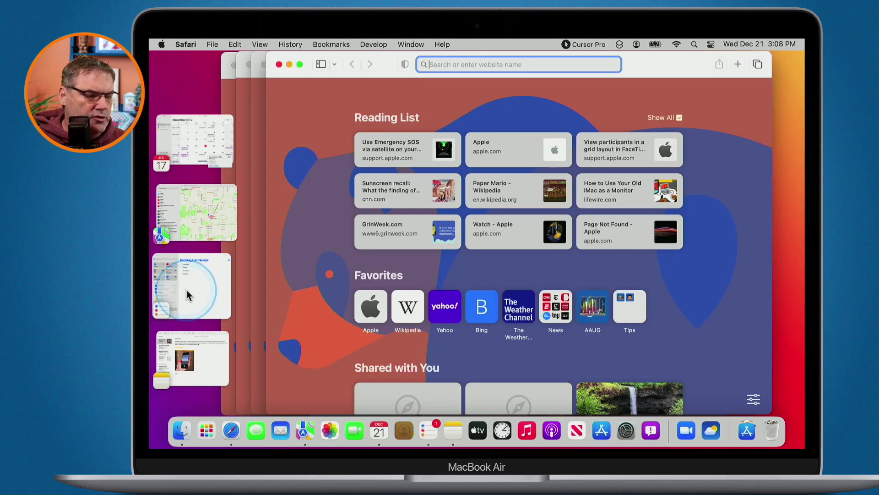
left_click(215, 277)
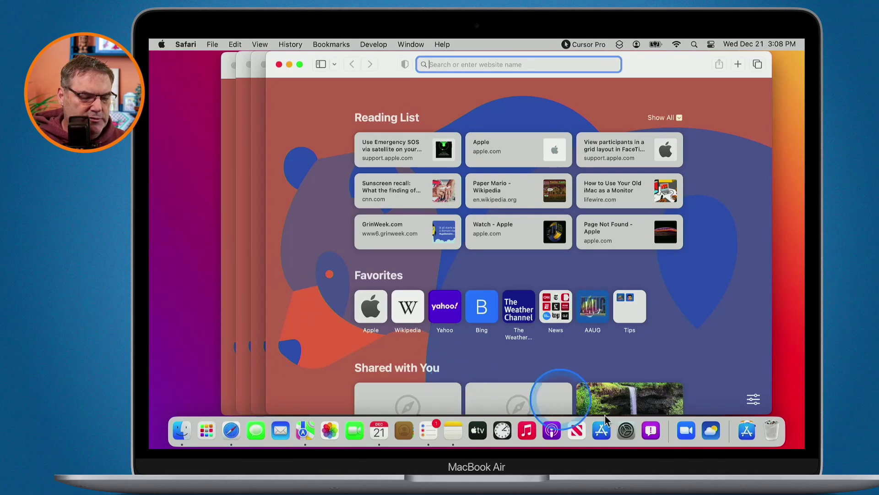
Set Stage Manager to show windows from an application One at a Time in the Desktop & Dock settings, and close System Settings
left_click(626, 431)
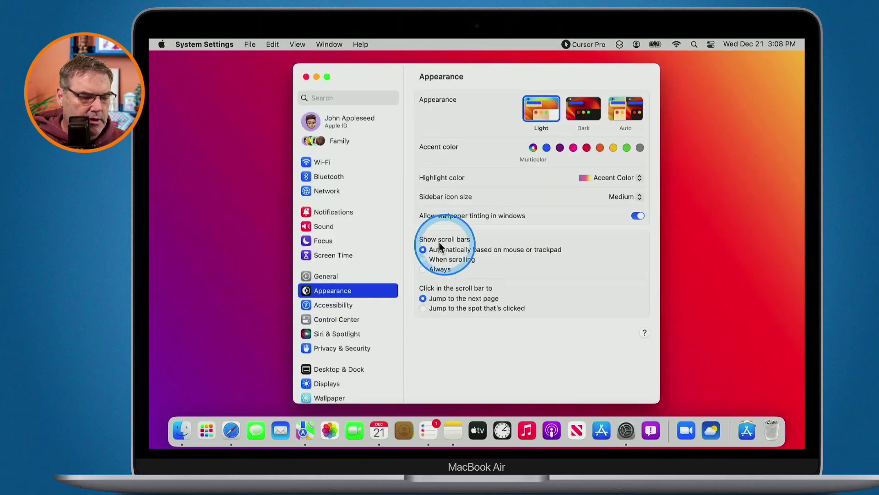
scroll(326, 302, "down", 3)
left_click(328, 301)
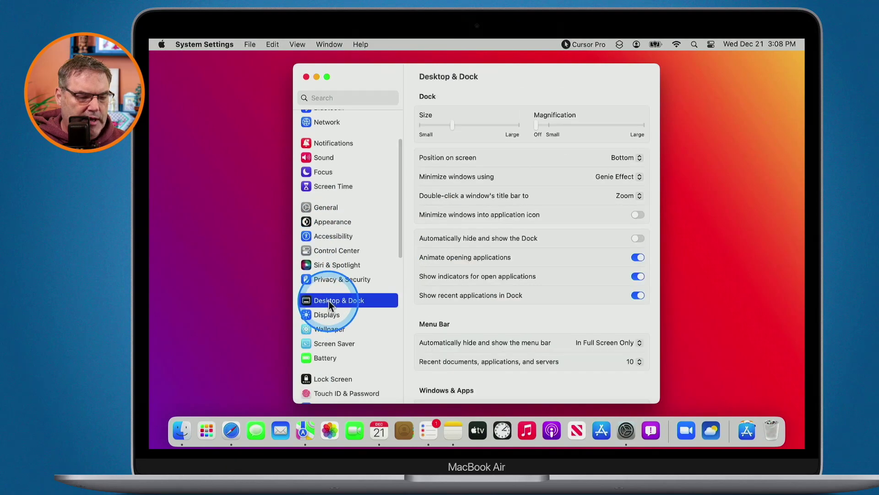
scroll(540, 304, "down", 5)
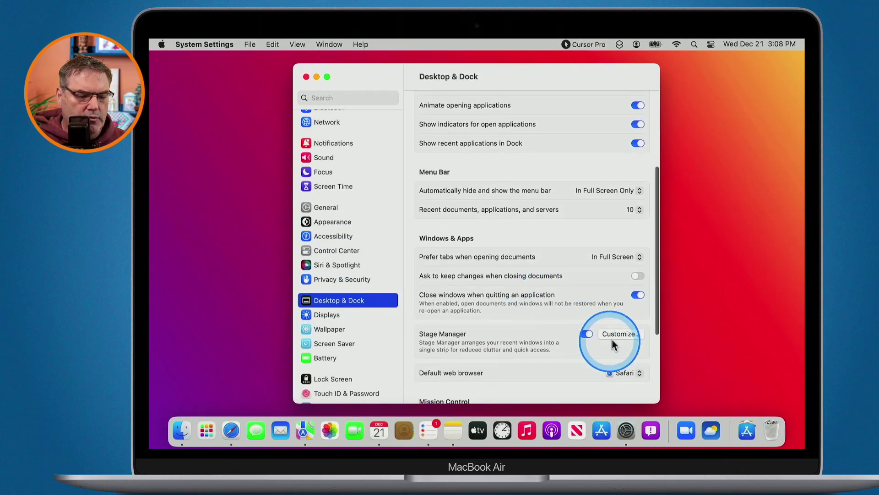
left_click(620, 333)
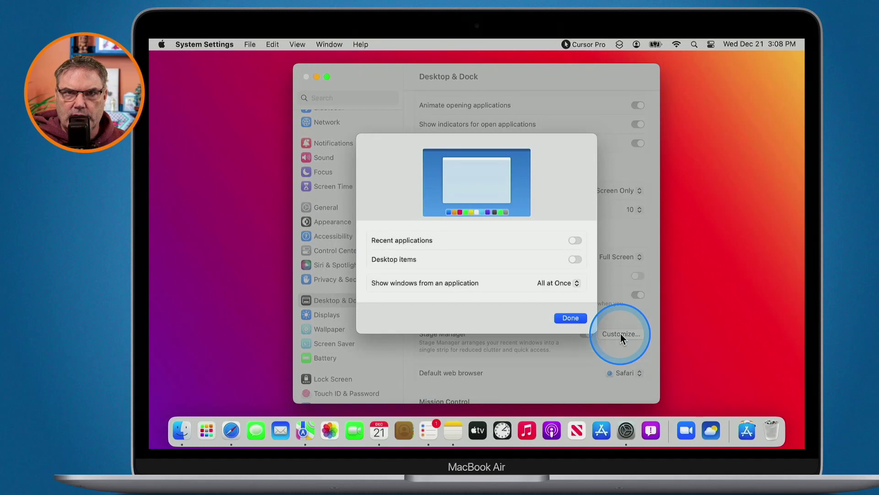
left_click(567, 284)
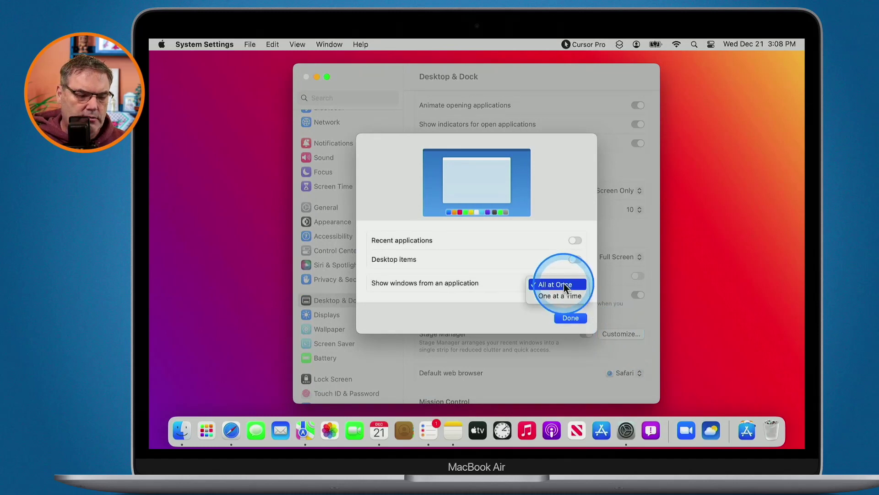
left_click(563, 295)
left_click(571, 318)
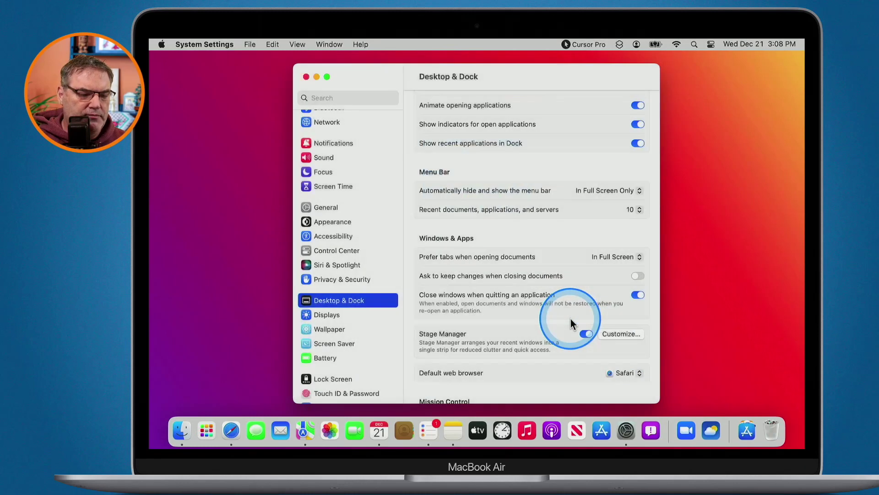
left_click(306, 76)
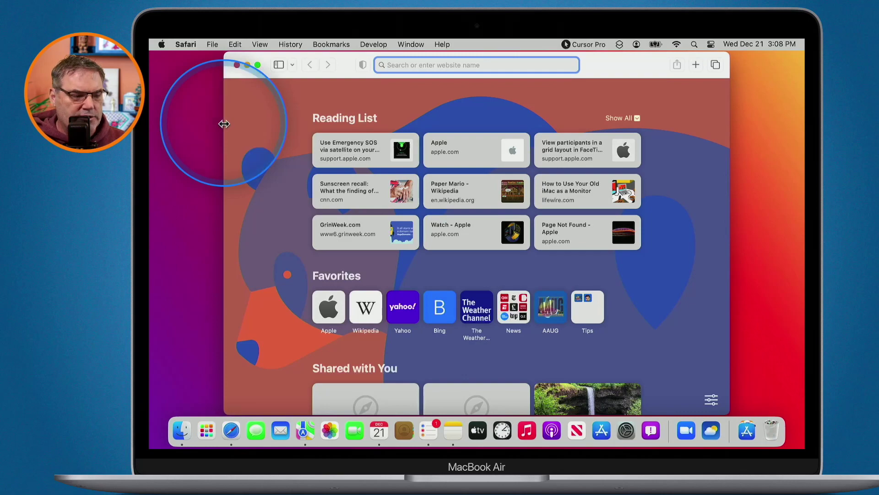
Reveal the recent apps strip and cycle through the stacked Safari windows
mouse_move(152, 171)
left_click(205, 208)
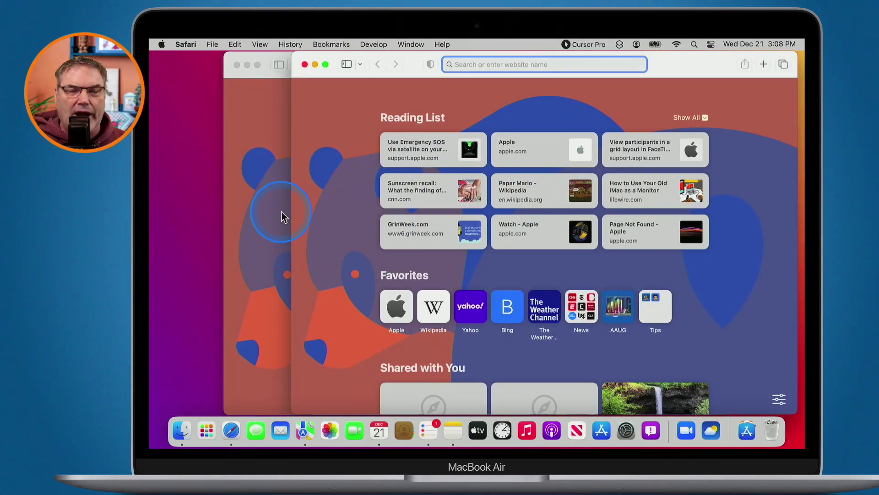
mouse_move(151, 204)
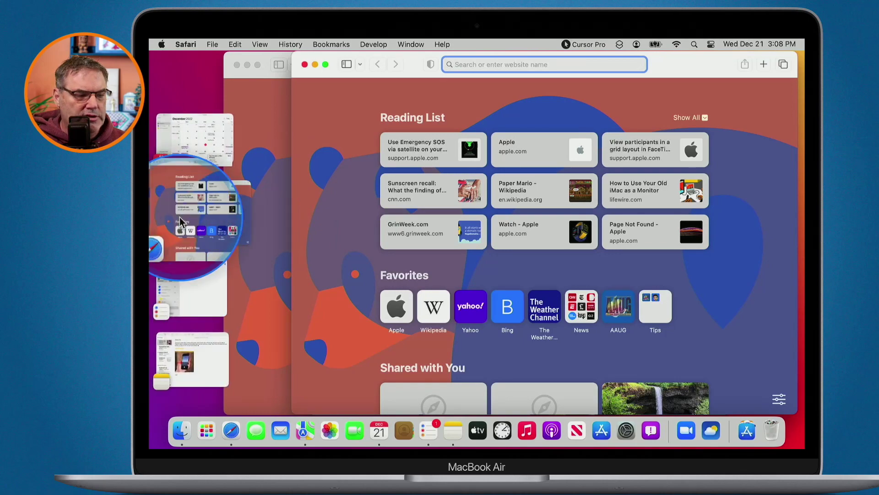
left_click(179, 217)
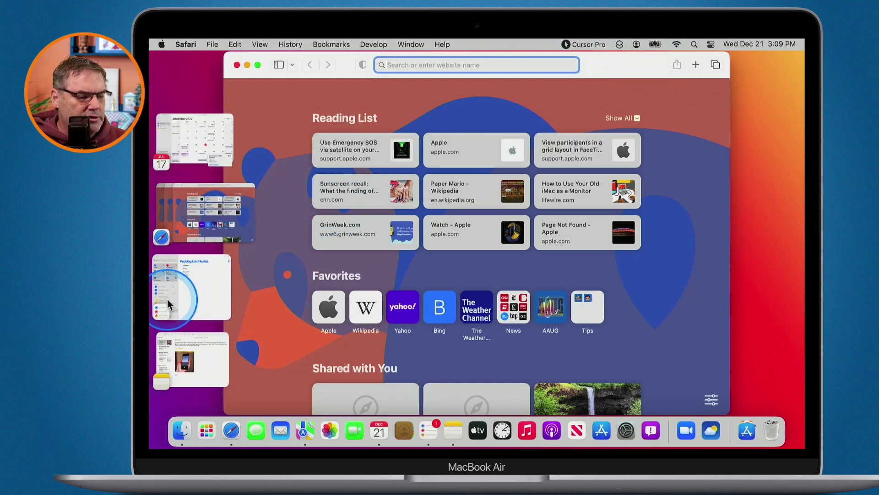
Set the Stage Manager module to Show in Menu Bar in the Control Center section of System Settings
left_click(162, 44)
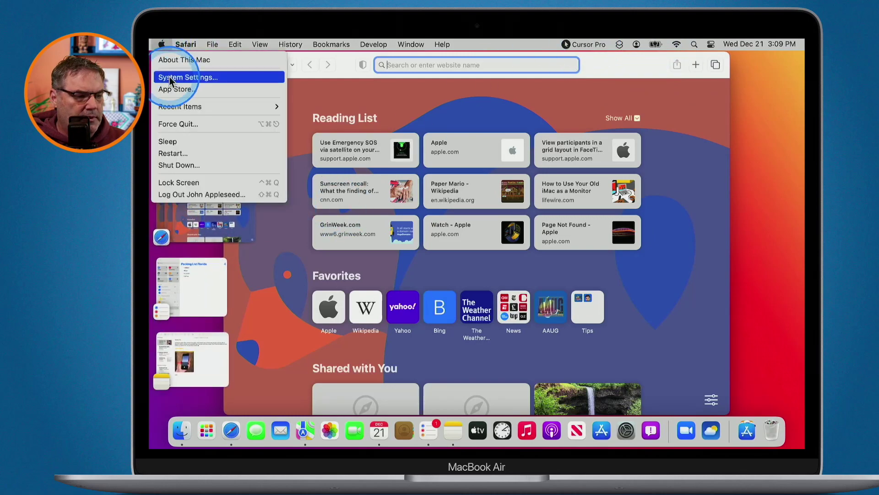
left_click(185, 77)
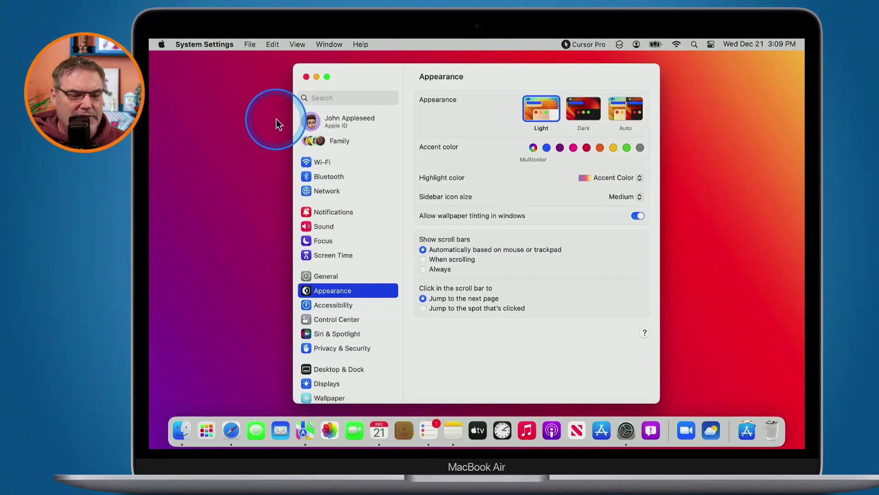
scroll(347, 217, "down", 3)
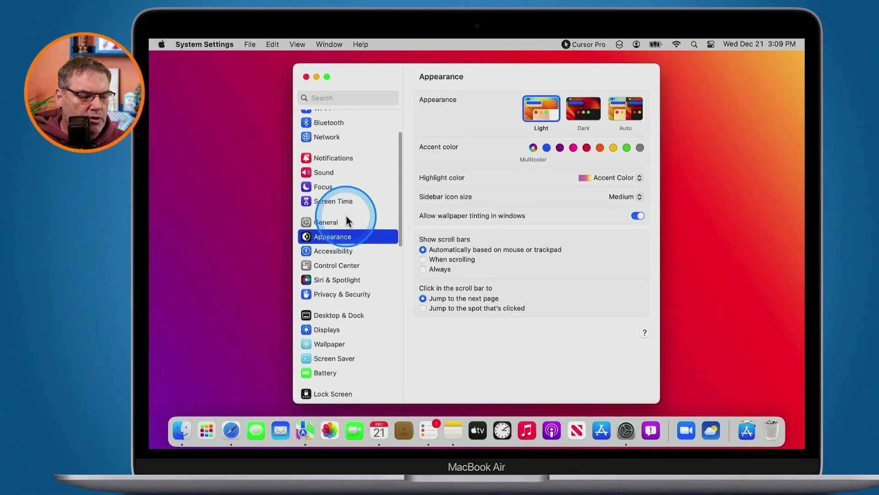
scroll(361, 269, "down", 2)
scroll(363, 273, "up", 3)
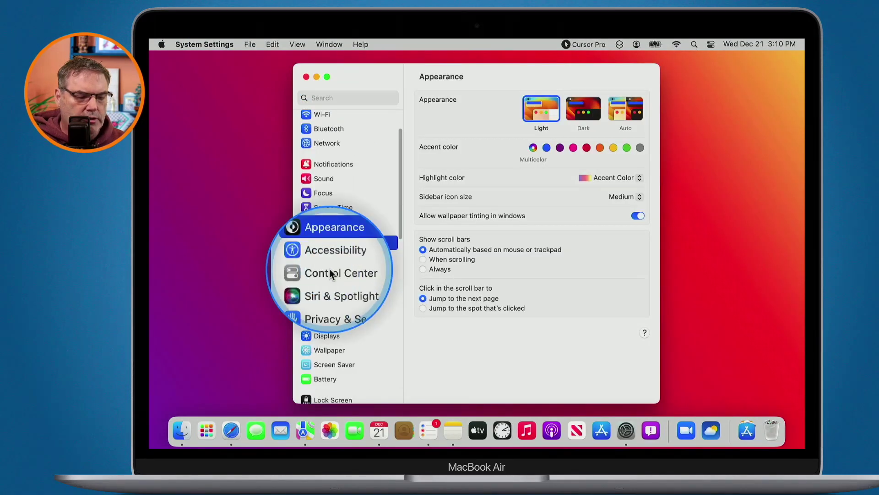
left_click(329, 269)
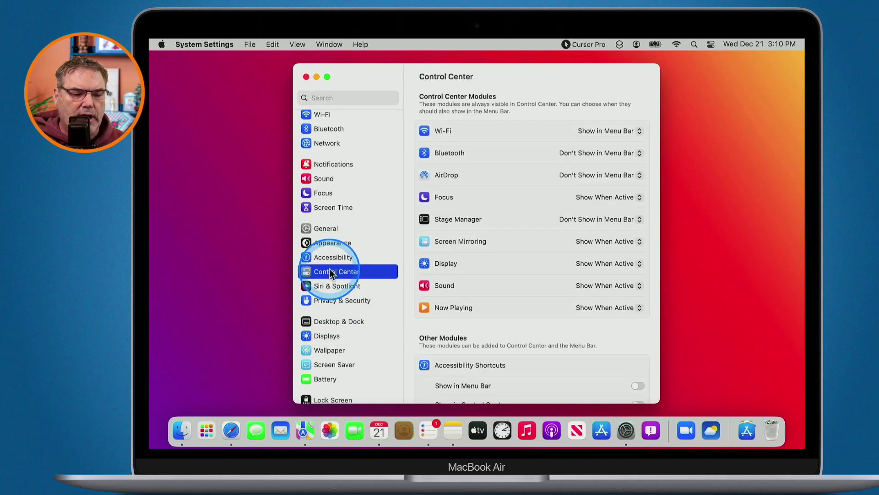
left_click(449, 223)
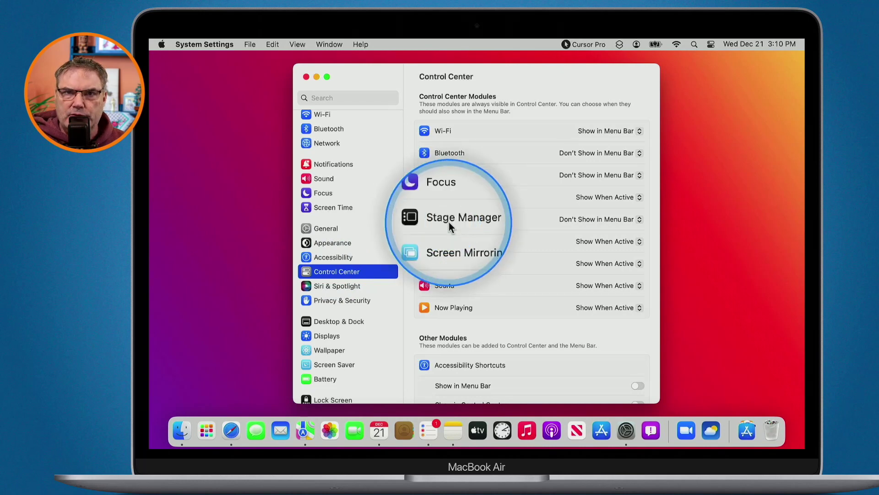
left_click(597, 219)
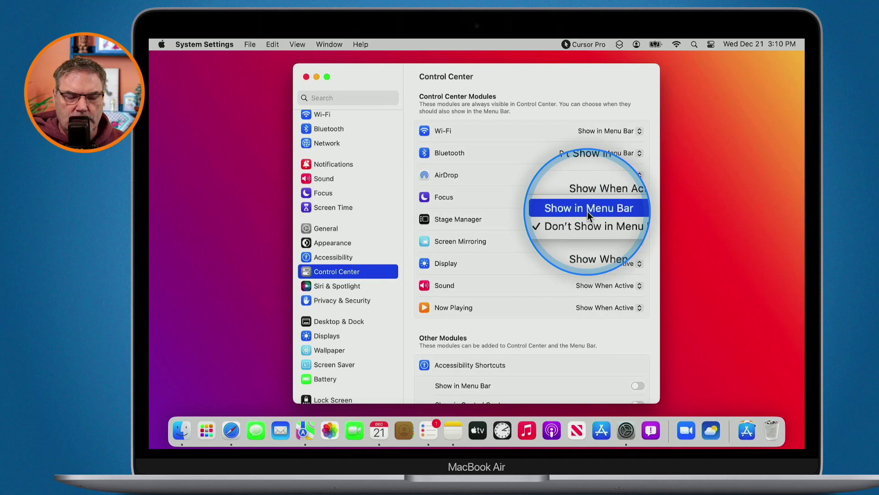
left_click(588, 209)
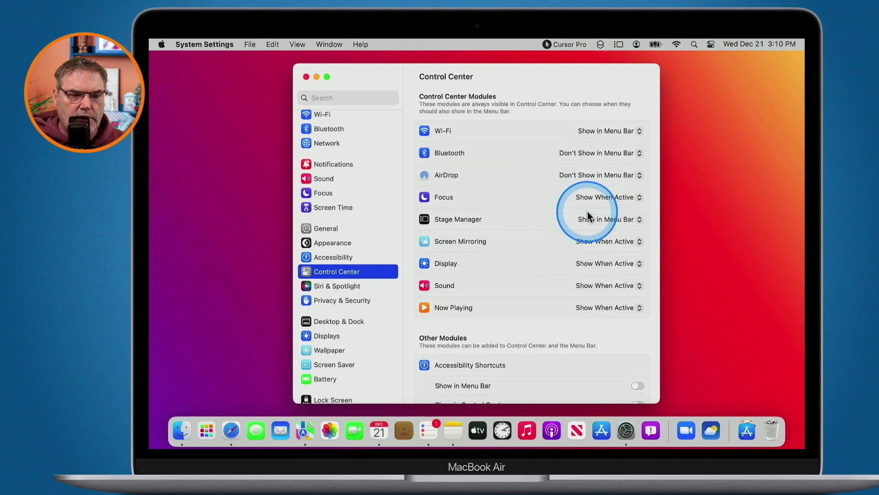
View the Stage Manager options from its new menu bar item, and close System Settings
left_click(619, 45)
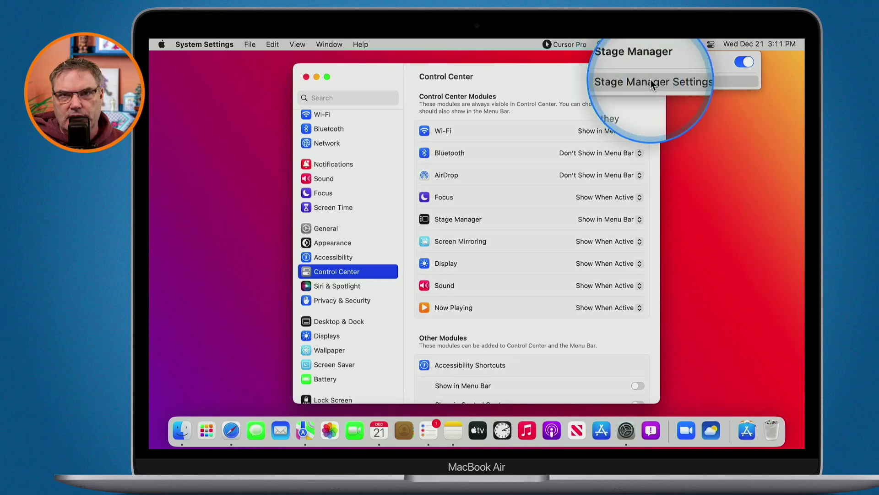
left_click(306, 76)
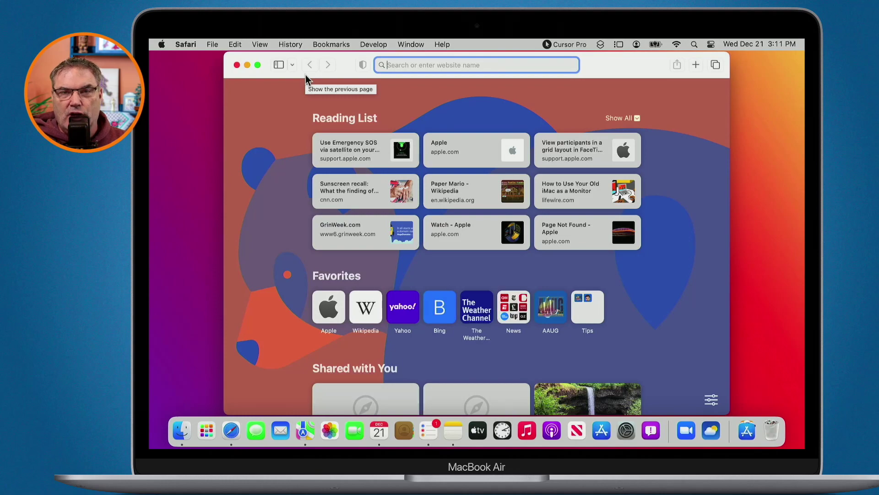
Switch to the Calendar window through Mission Control and reveal the recent apps strip
key("ctrl+Up")
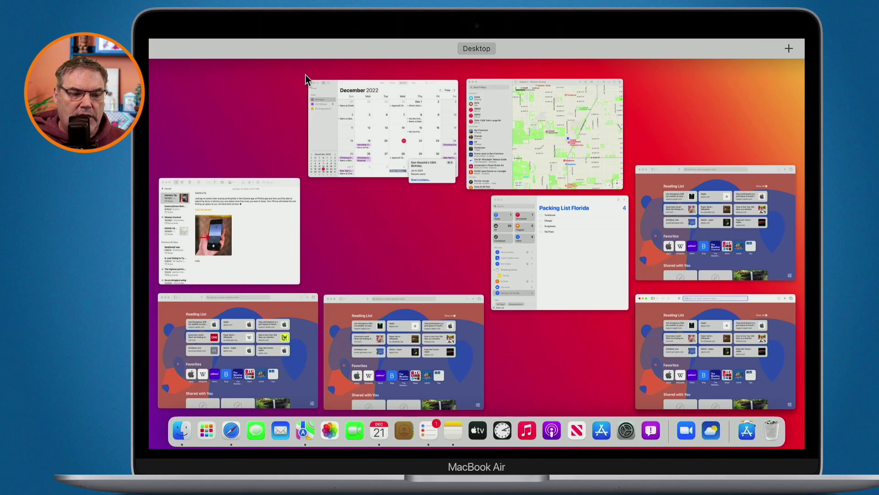
left_click(375, 170)
left_click(359, 169)
left_click(152, 202)
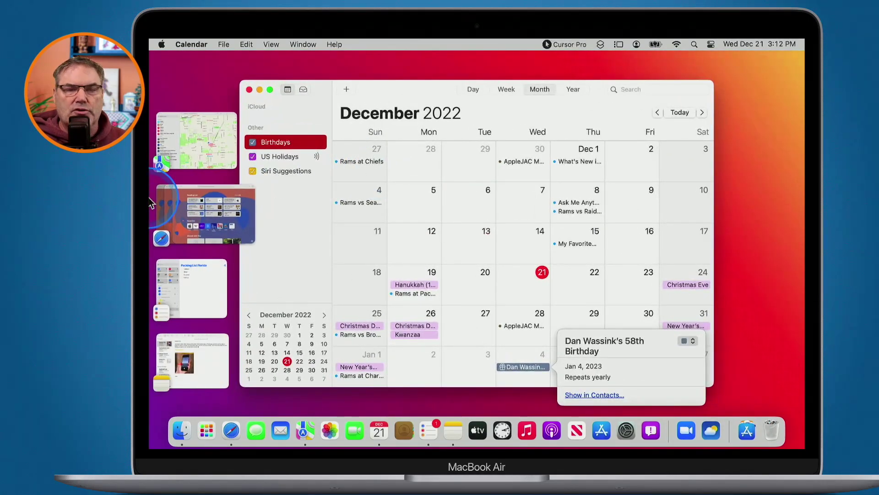